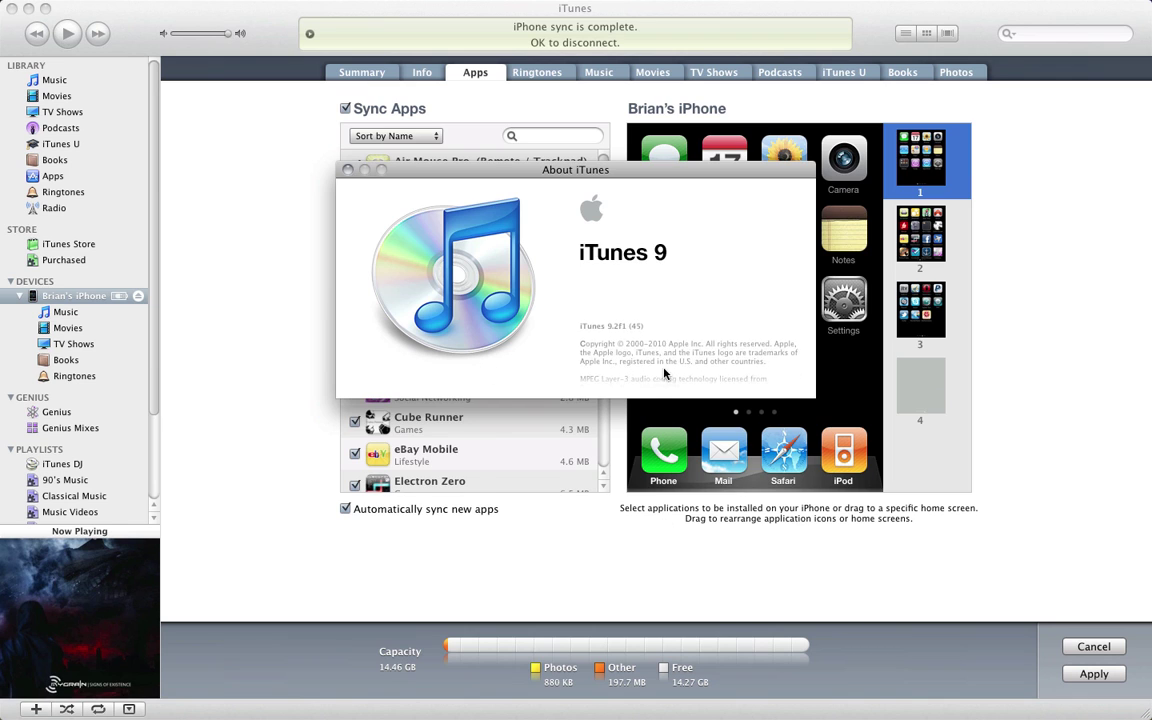
# - Dismiss the About iTunes window and open the Utilities folder on the first home screen
pyautogui.click(348, 171)
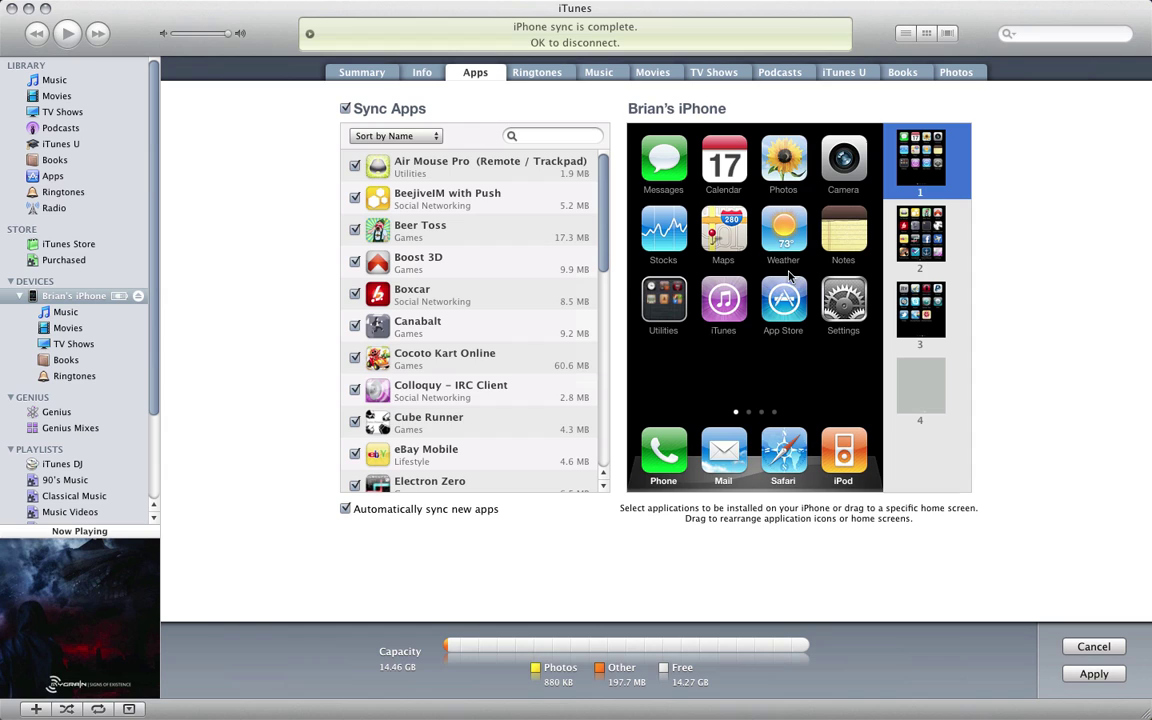
pyautogui.click(667, 338)
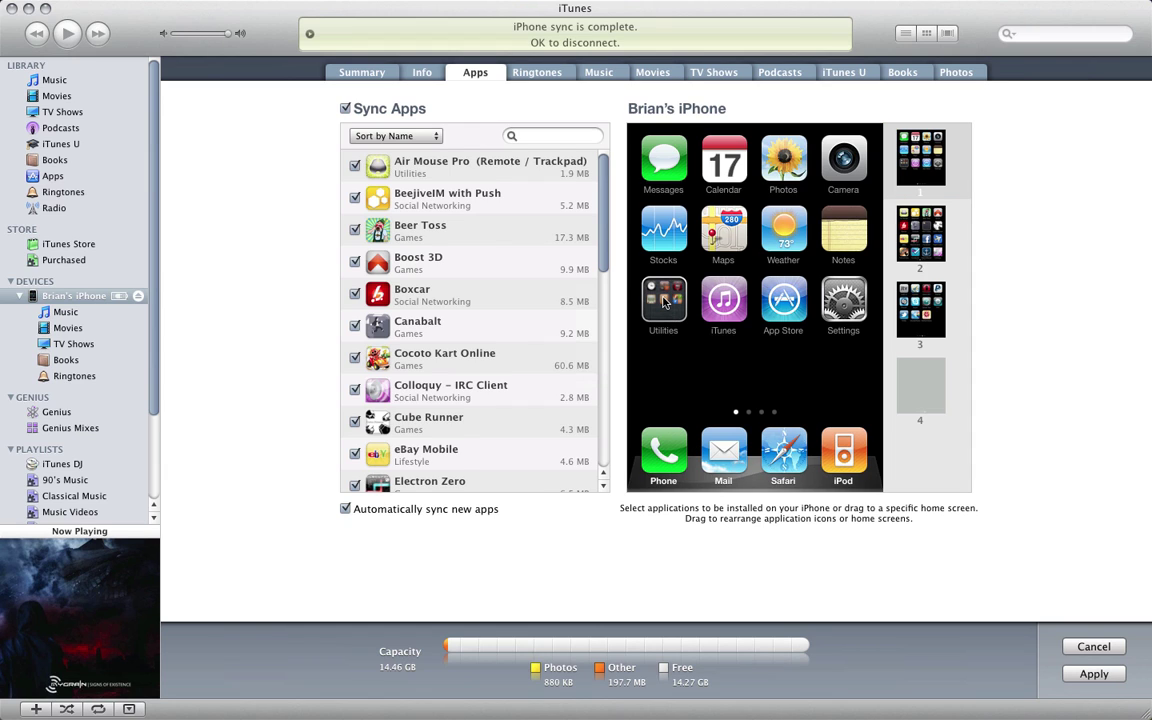
pyautogui.click(663, 303)
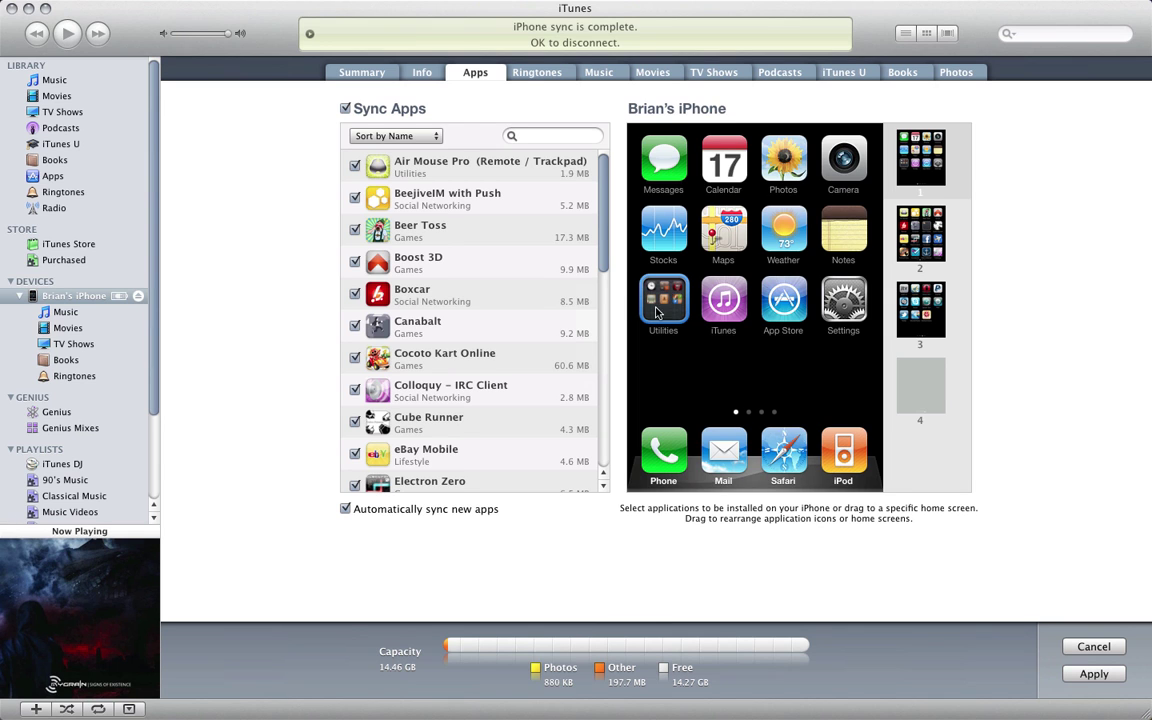
pyautogui.moveTo(659, 313)
pyautogui.mouseDown()
pyautogui.moveTo(670, 240)
pyautogui.moveTo(728, 175)
pyautogui.moveTo(714, 277)
pyautogui.moveTo(663, 303)
pyautogui.mouseUp()
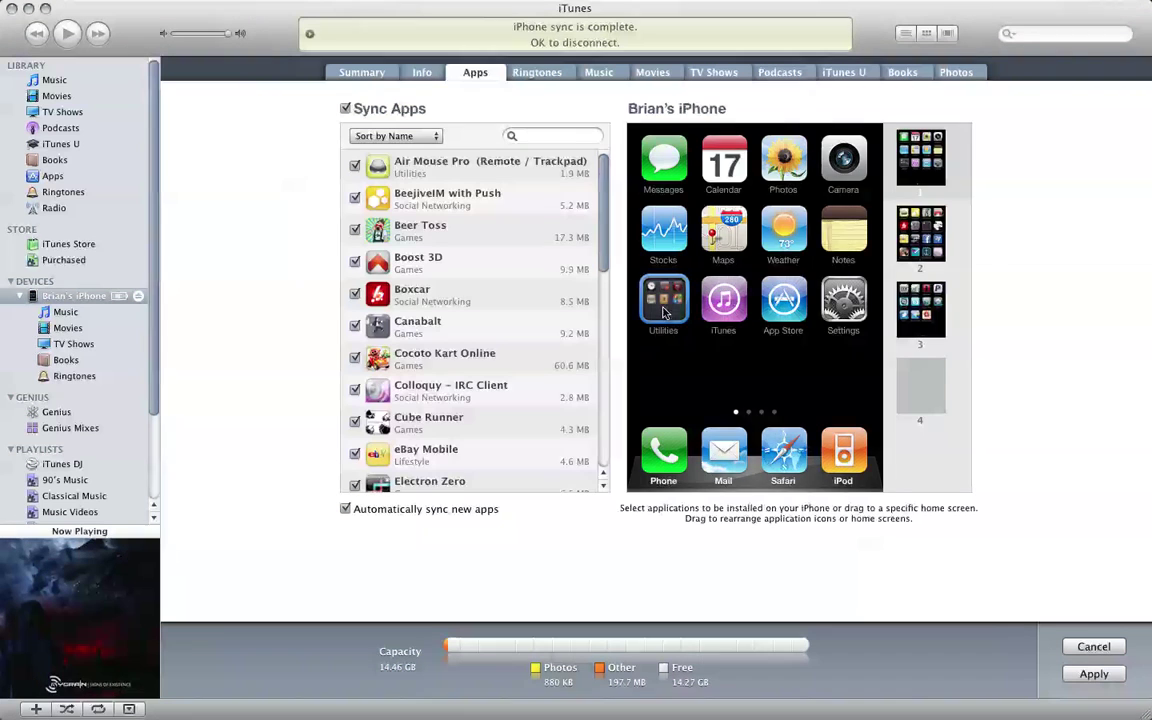
pyautogui.click(664, 313)
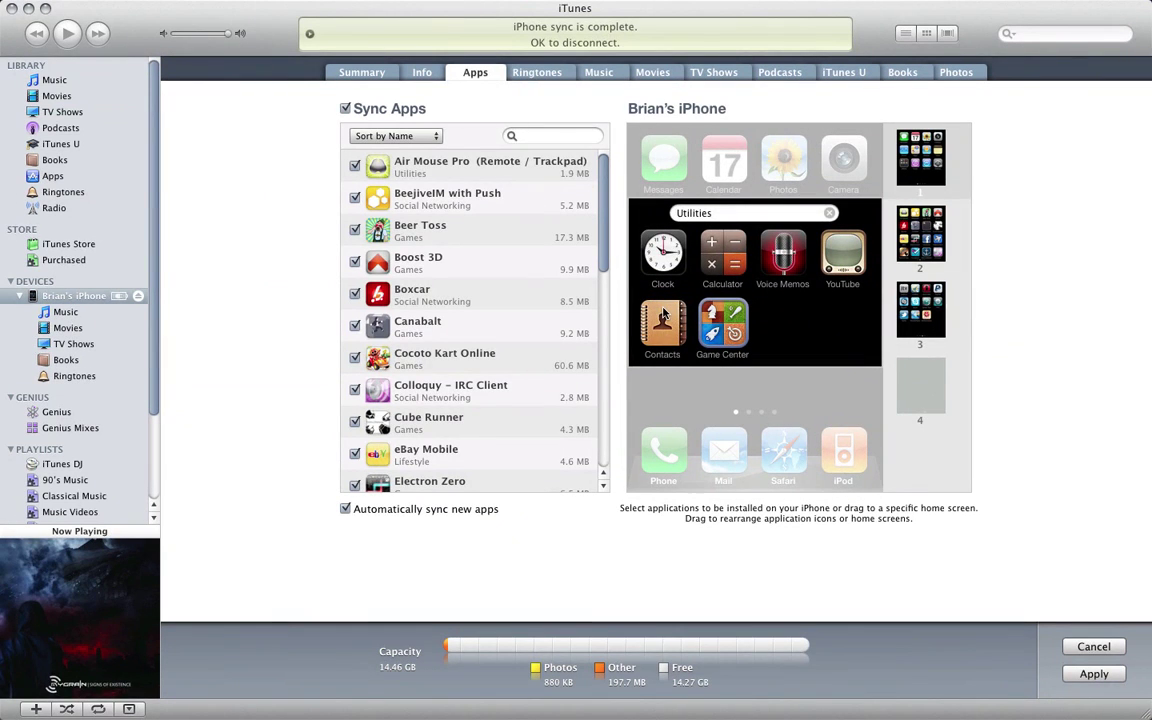
# - Clear the open folder's name and enter Utilities again
pyautogui.click(697, 215)
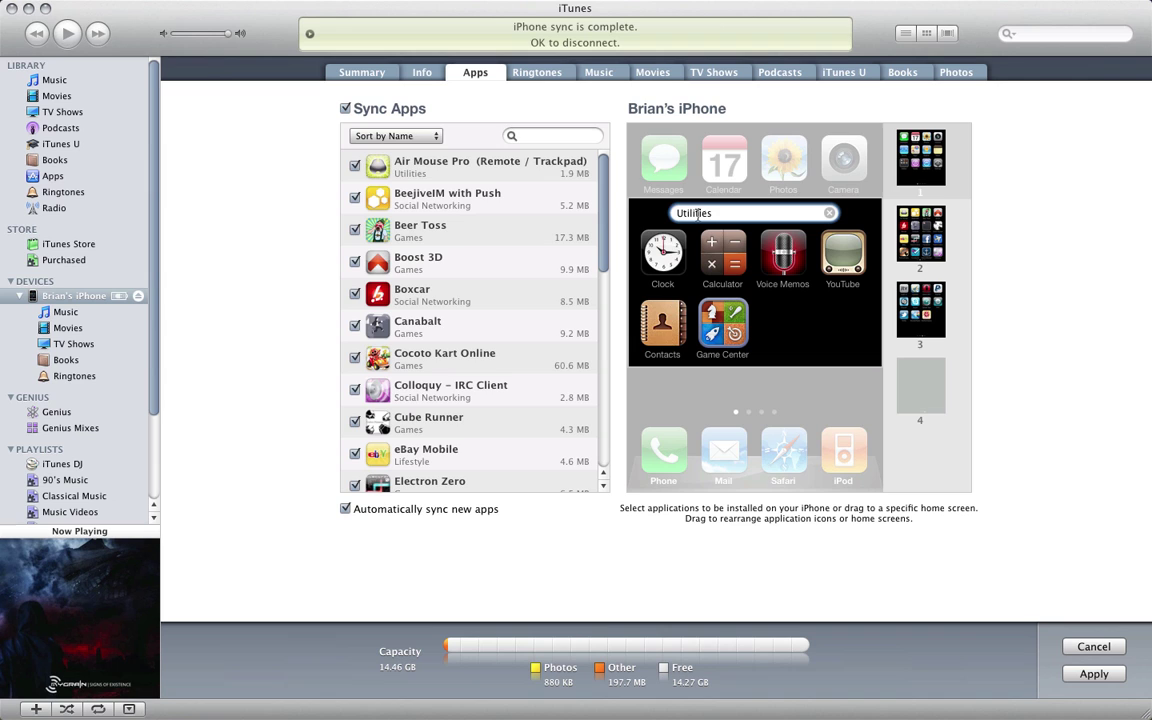
pyautogui.click(829, 213)
pyautogui.write('Ut')
# - Move Game Center out of the Utilities folder, put it back inside, and close the folder after checking its contents
pyautogui.moveTo(722, 325); pyautogui.dragTo(688, 393)
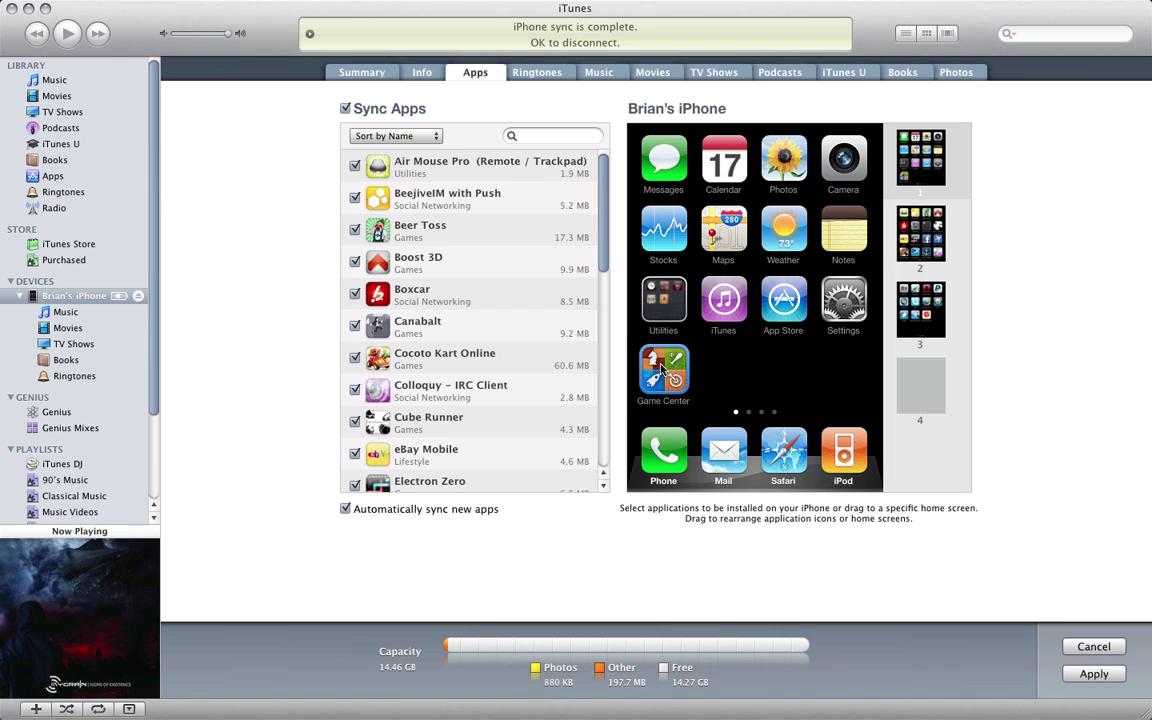
pyautogui.moveTo(660, 370); pyautogui.dragTo(667, 302)
pyautogui.click(676, 311)
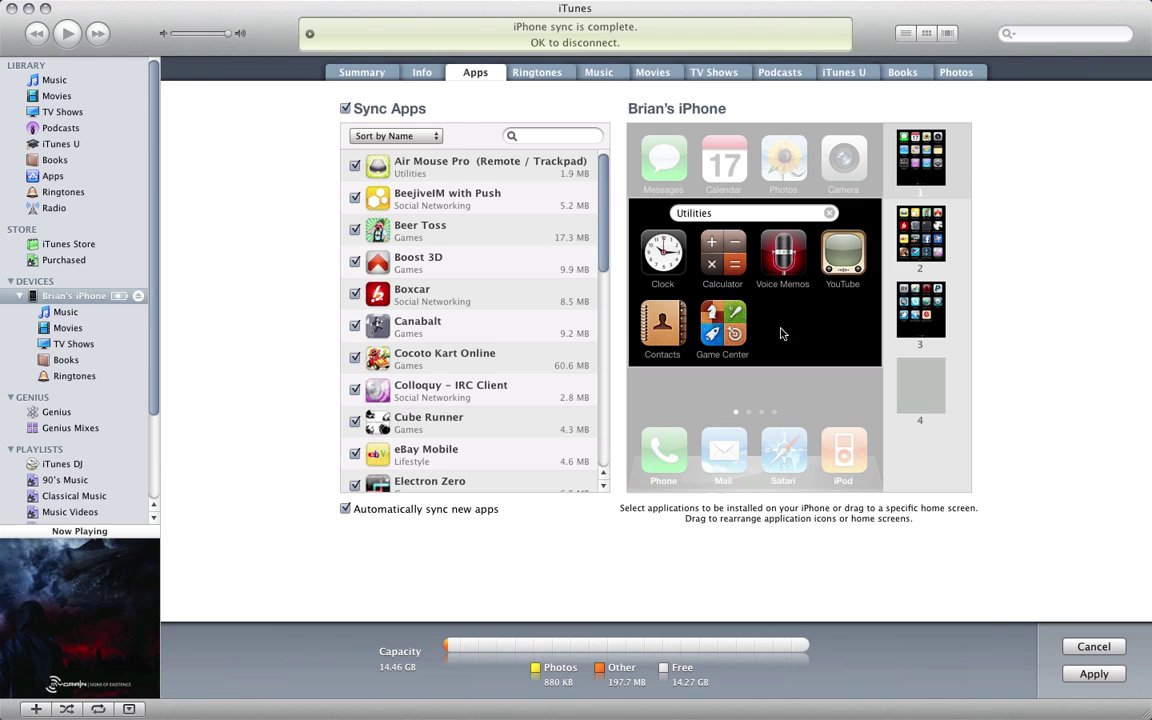
pyautogui.click(710, 379)
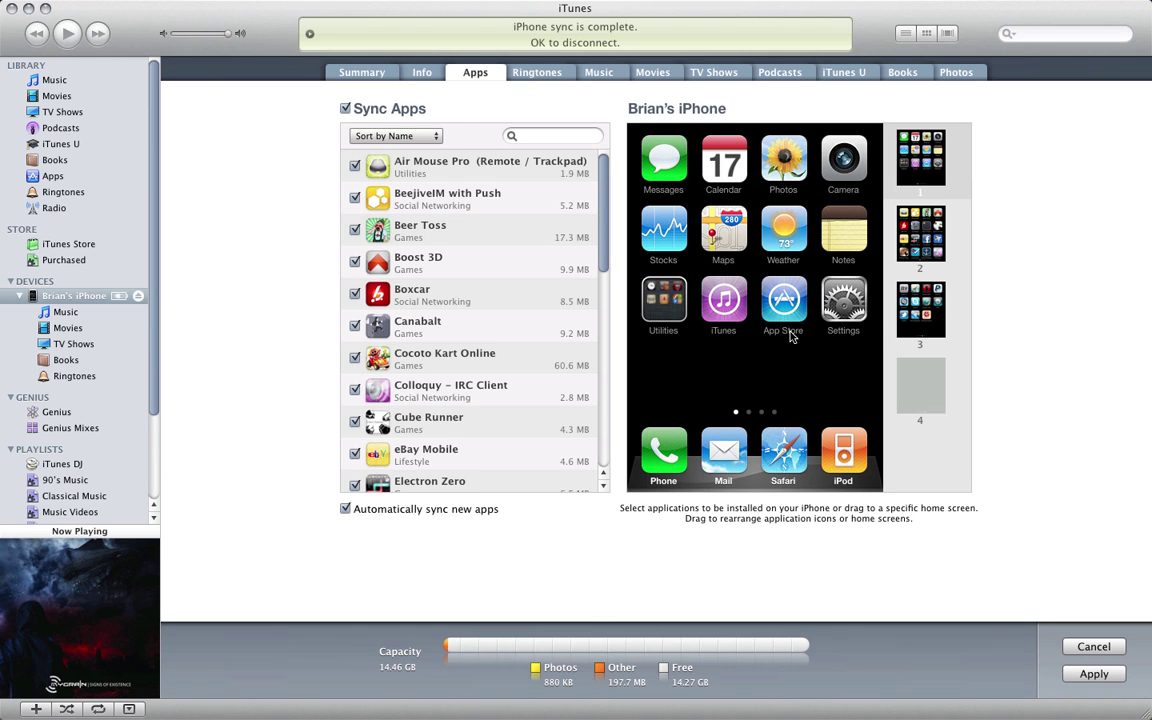
# - Move Cocoto Kart out of New Folder on home screen 2 so that the folder is dissolved
pyautogui.click(929, 216)
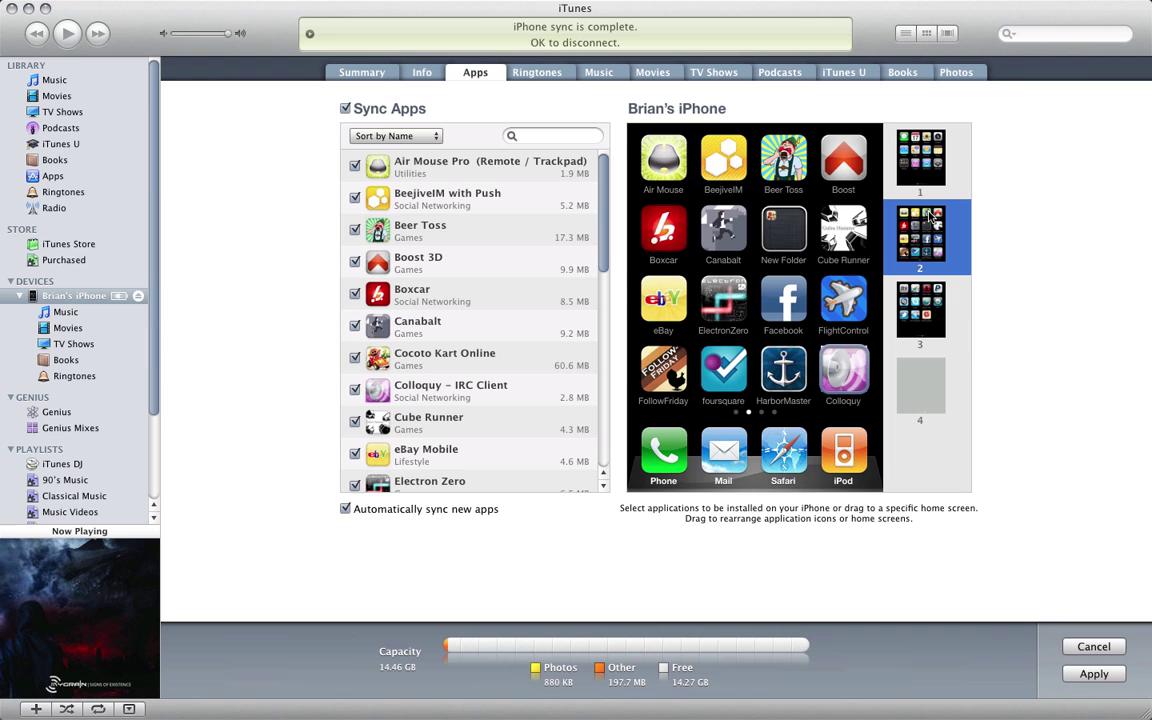
pyautogui.click(780, 232)
pyautogui.doubleClick(780, 241)
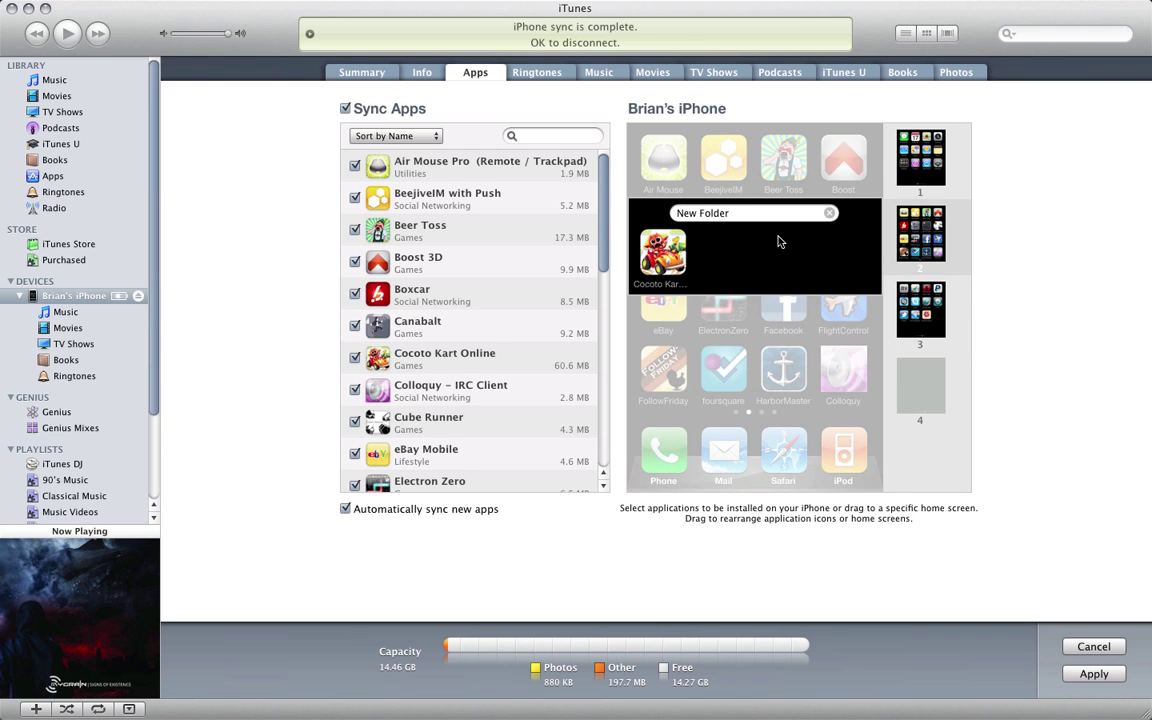
pyautogui.moveTo(663, 249); pyautogui.dragTo(783, 232)
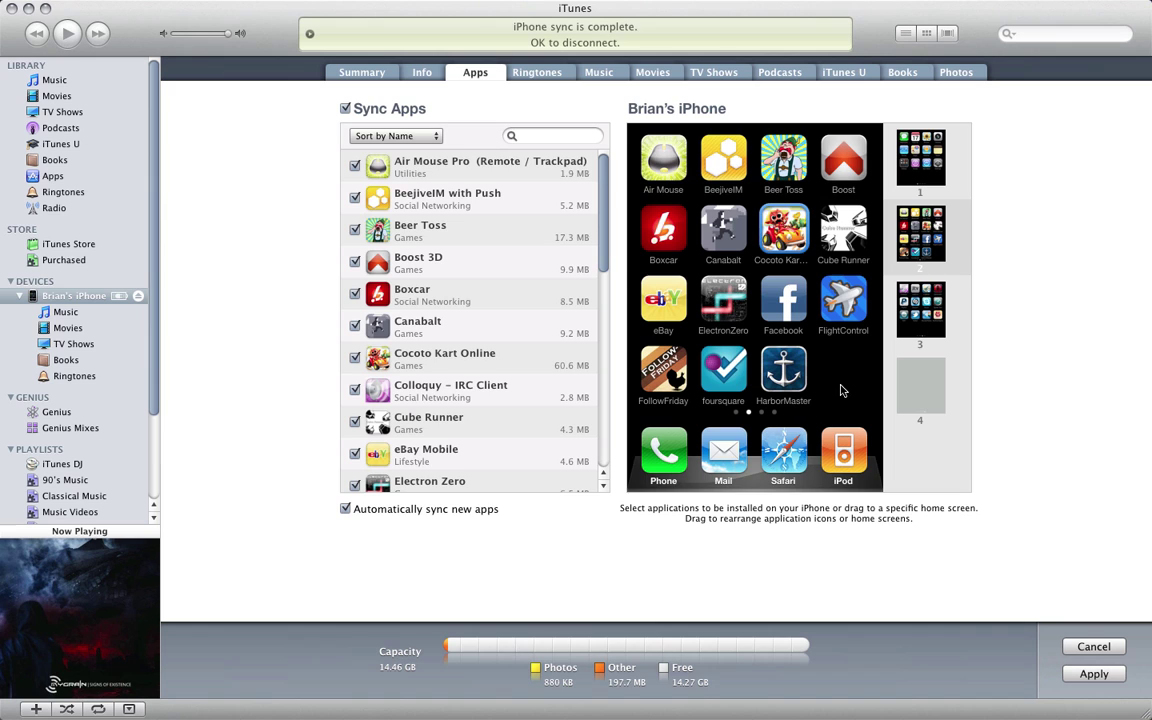
pyautogui.click(926, 243)
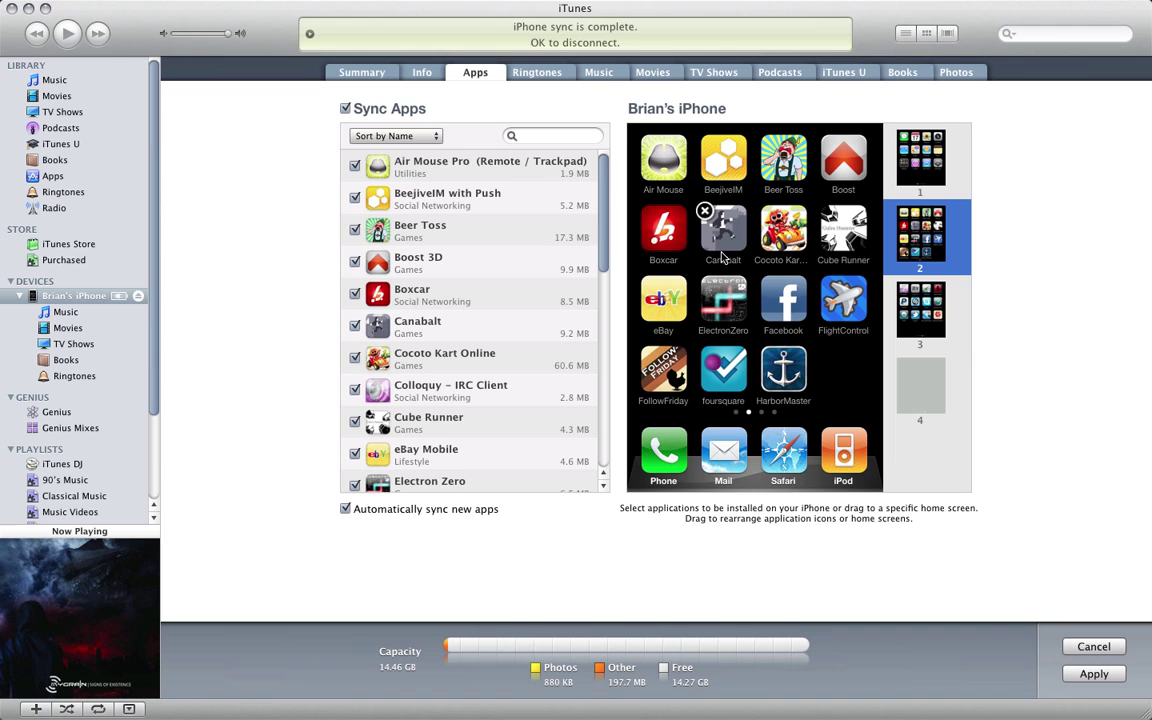
# - Combine Canabalt with Beer Toss into a folder on home screen 2 and name it Games
pyautogui.moveTo(711, 237); pyautogui.dragTo(782, 163)
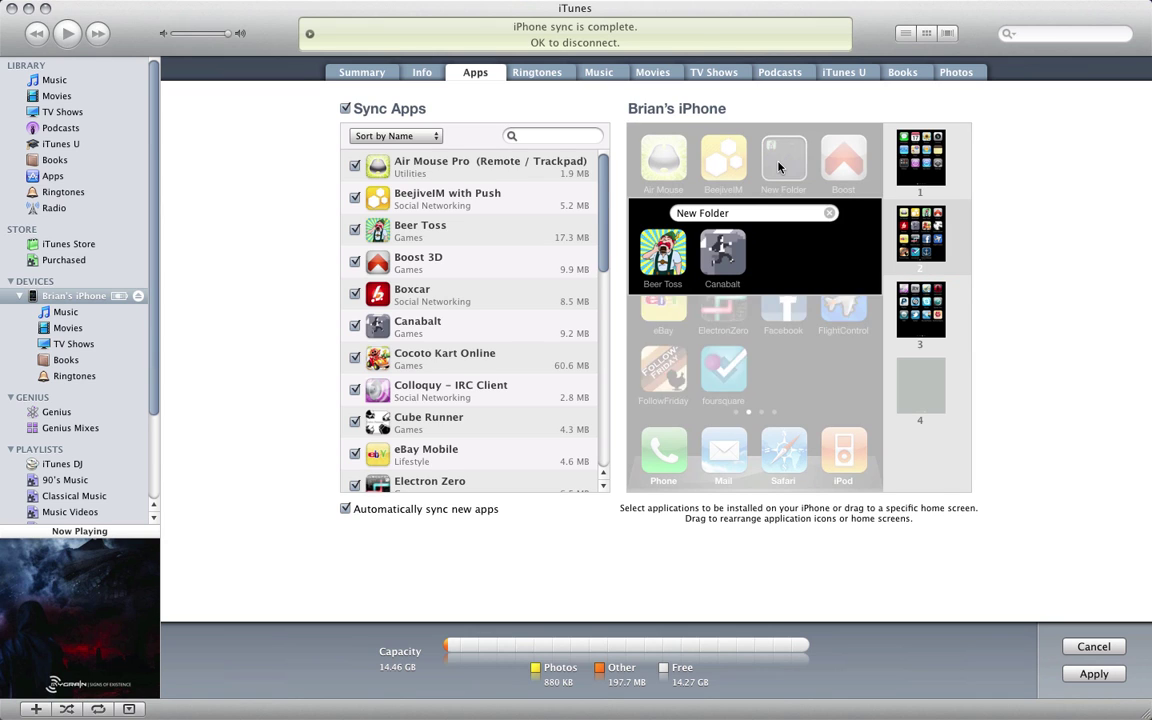
pyautogui.click(830, 214)
pyautogui.write('Games')
pyautogui.click(825, 313)
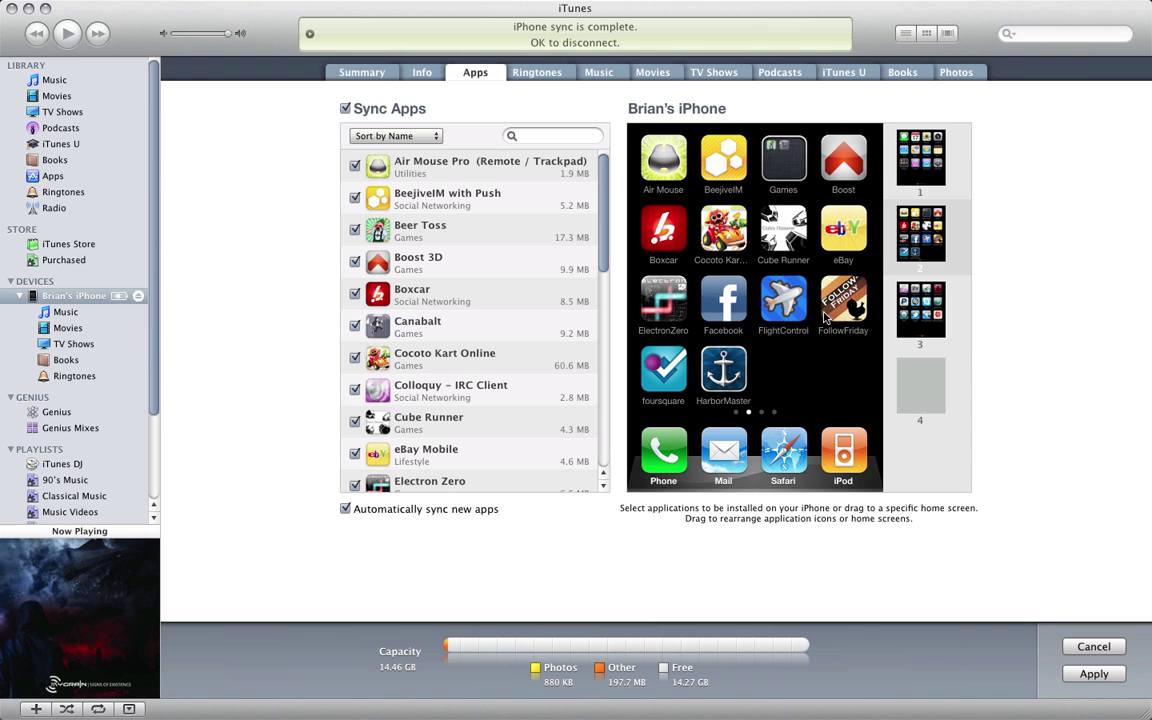
# - Add Cocoto Kart, Cube Runner, ElectronZero, Boost, FlightControl and HarborMaster to the Games folder
pyautogui.moveTo(723, 235); pyautogui.dragTo(776, 177)
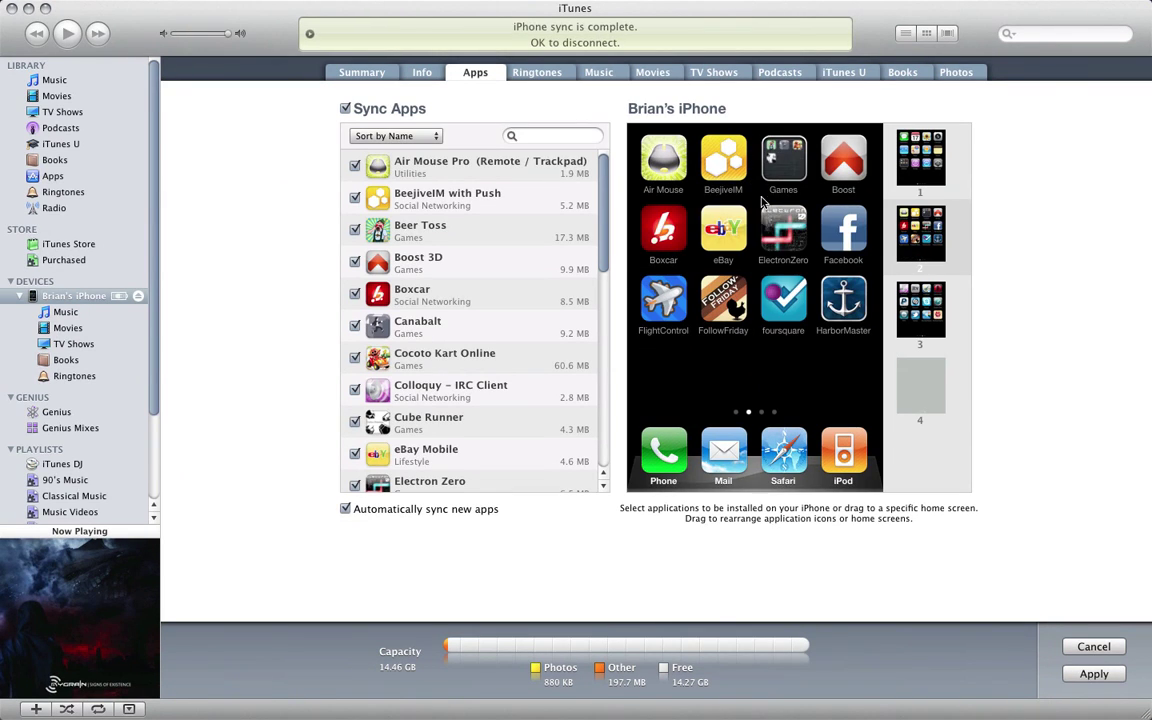
pyautogui.moveTo(783, 235); pyautogui.dragTo(790, 175)
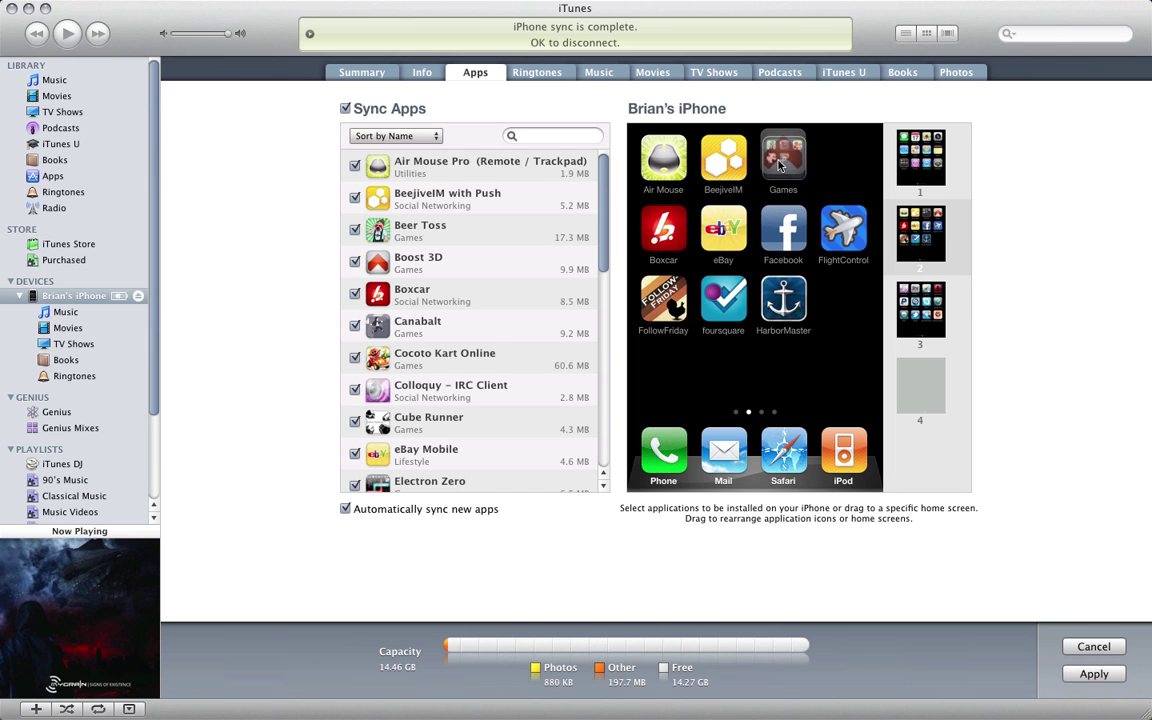
pyautogui.click(780, 165)
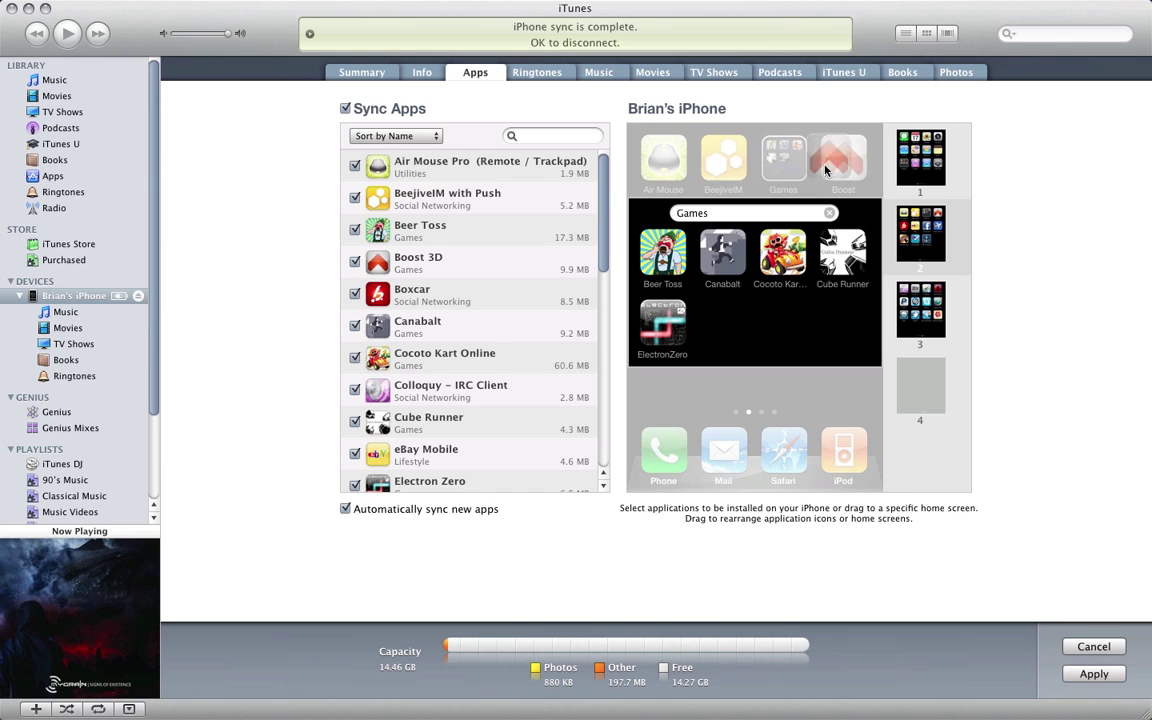
pyautogui.moveTo(825, 170); pyautogui.dragTo(672, 258)
pyautogui.click(768, 150)
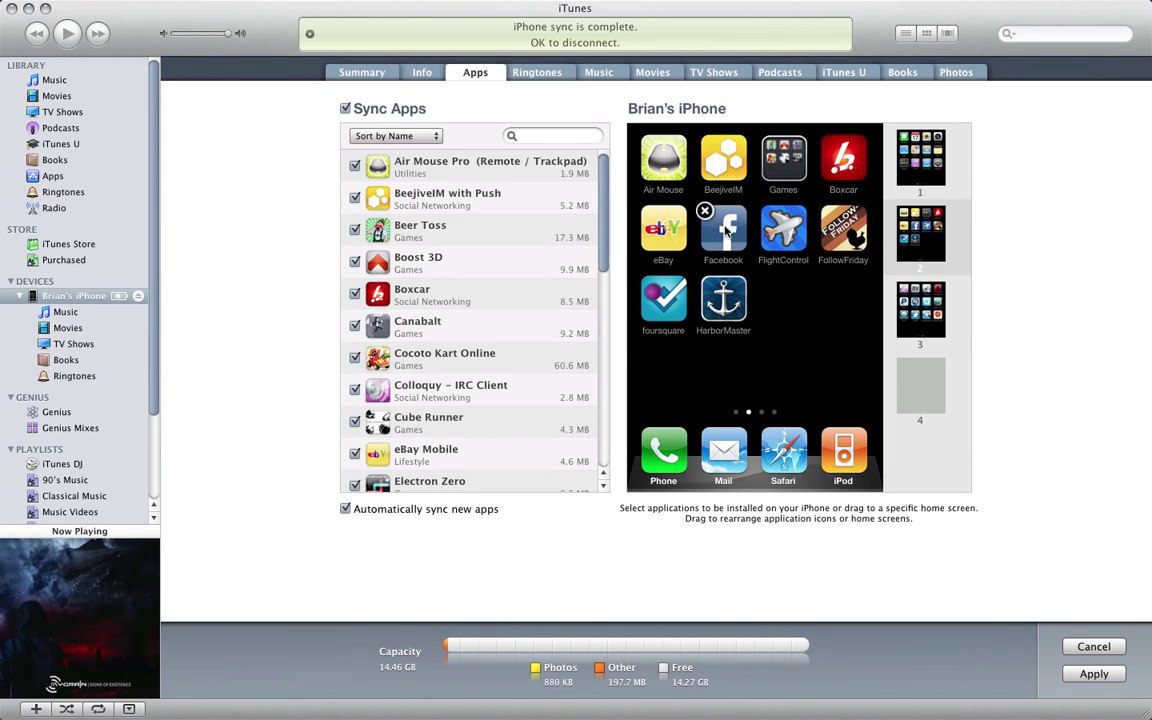
pyautogui.moveTo(783, 228); pyautogui.dragTo(783, 152)
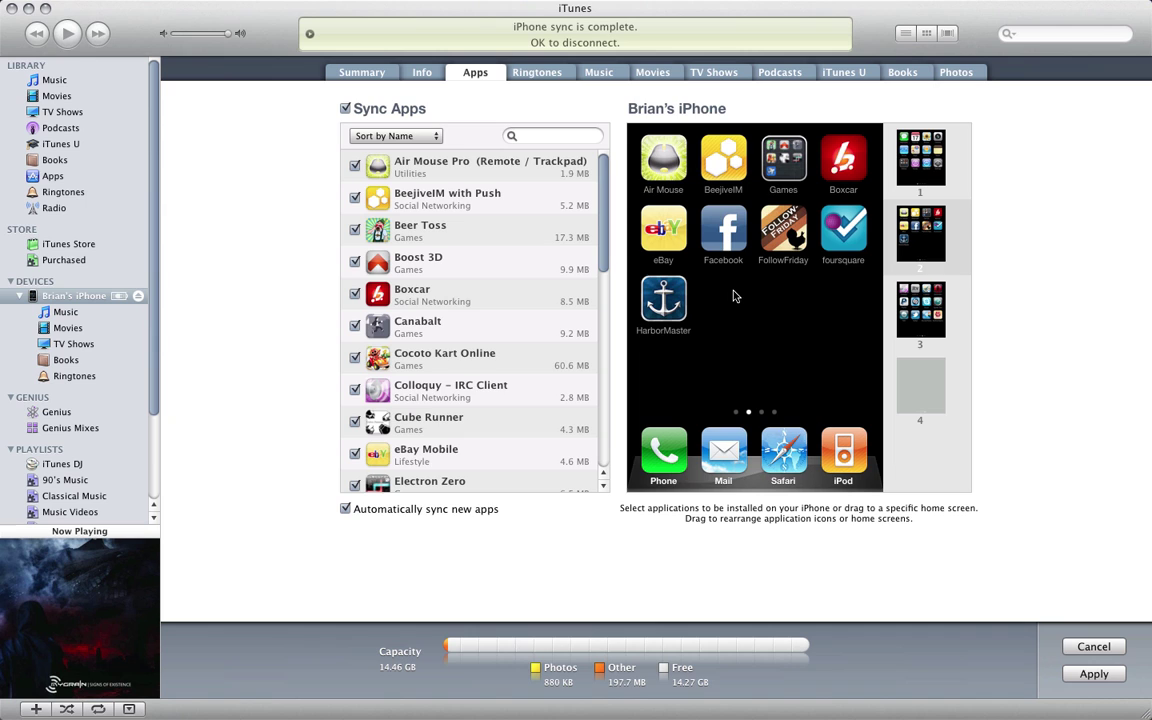
pyautogui.moveTo(663, 296); pyautogui.dragTo(790, 162)
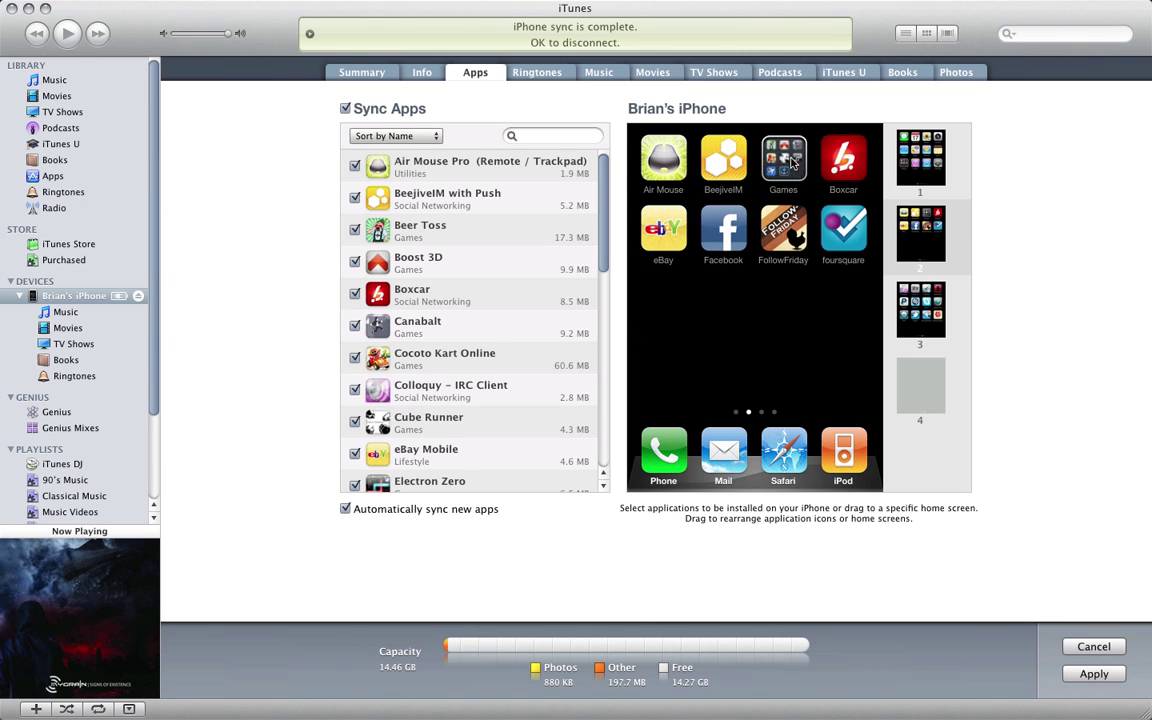
# - Move the Games folder from home screen 2 to home screen 3, and from there to home screen 1
pyautogui.click(922, 316)
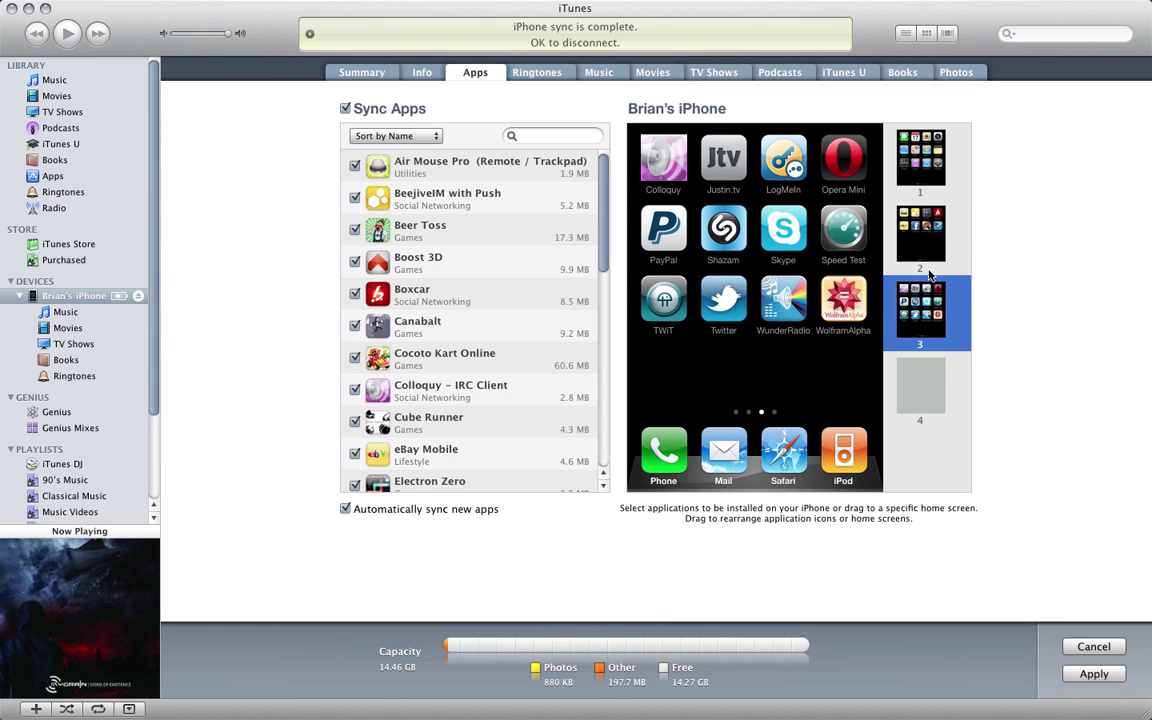
pyautogui.click(928, 268)
pyautogui.moveTo(789, 168); pyautogui.dragTo(664, 370)
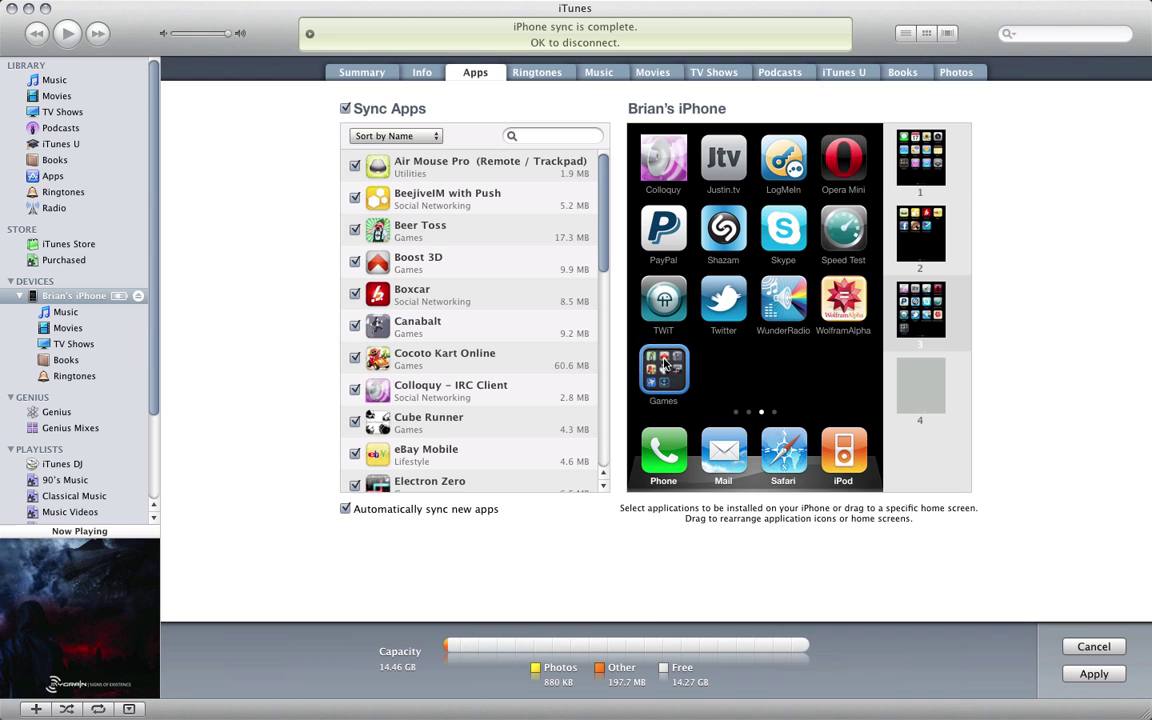
pyautogui.moveTo(664, 365)
pyautogui.mouseDown()
pyautogui.moveTo(887, 200)
pyautogui.moveTo(920, 158)
pyautogui.moveTo(830, 215)
pyautogui.moveTo(752, 224)
pyautogui.moveTo(600, 340)
pyautogui.moveTo(650, 360)
pyautogui.mouseUp()
# - Combine Boxcar with BeejiveIM into a folder on home screen 2 and name it Social
pyautogui.click(916, 254)
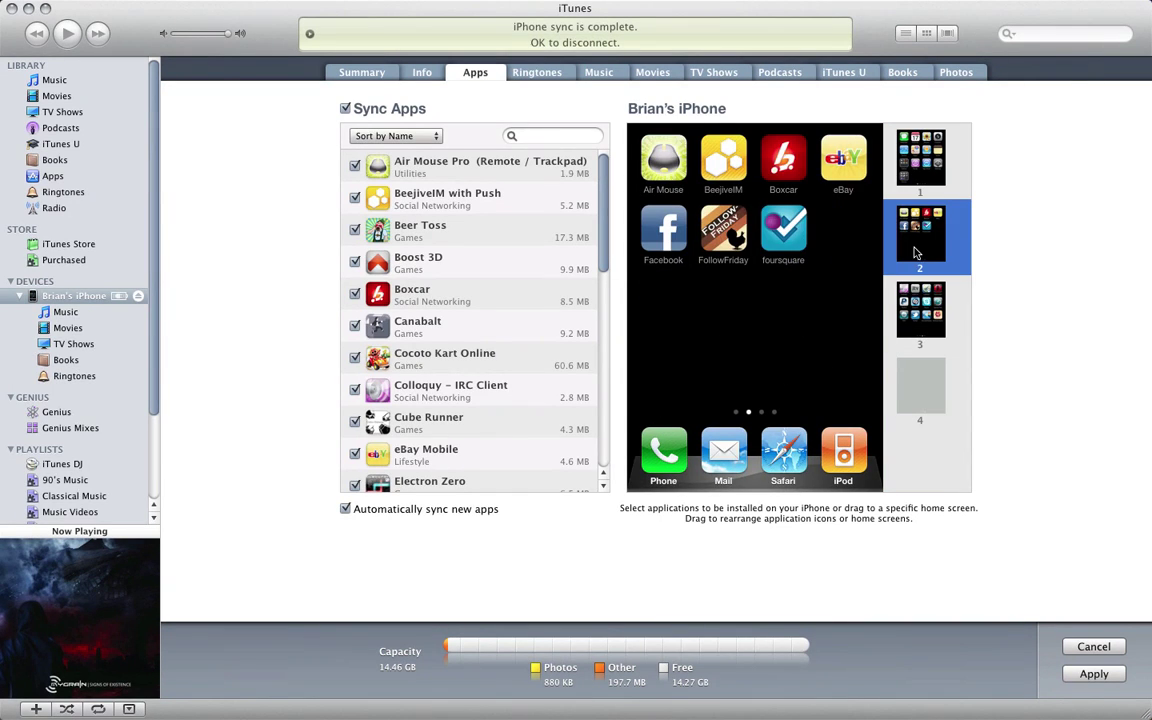
pyautogui.moveTo(790, 150)
pyautogui.moveTo(790, 150); pyautogui.dragTo(726, 158)
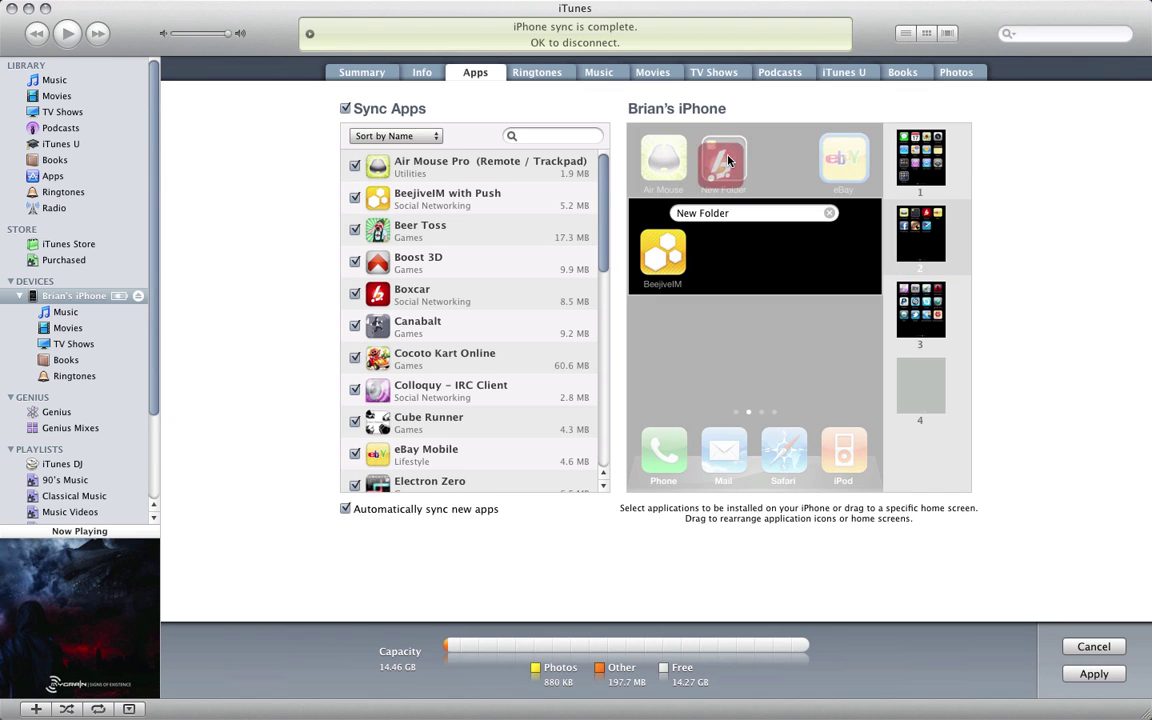
pyautogui.click(829, 213)
pyautogui.write('Social')
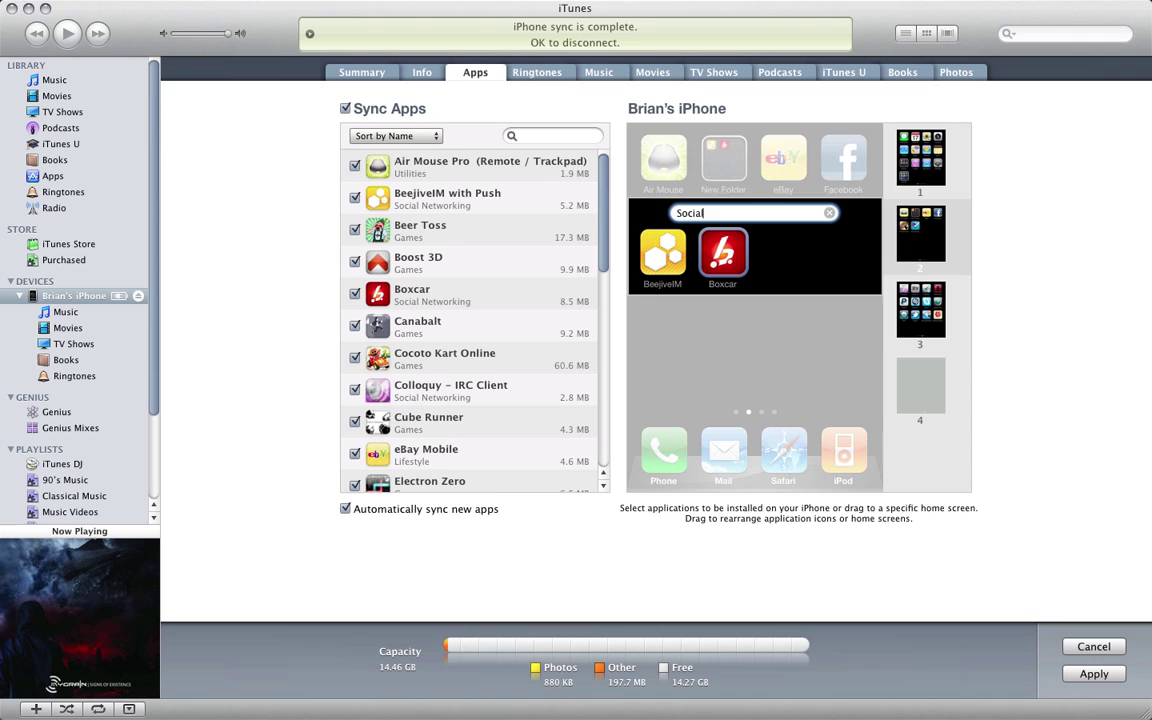
pyautogui.click(792, 337)
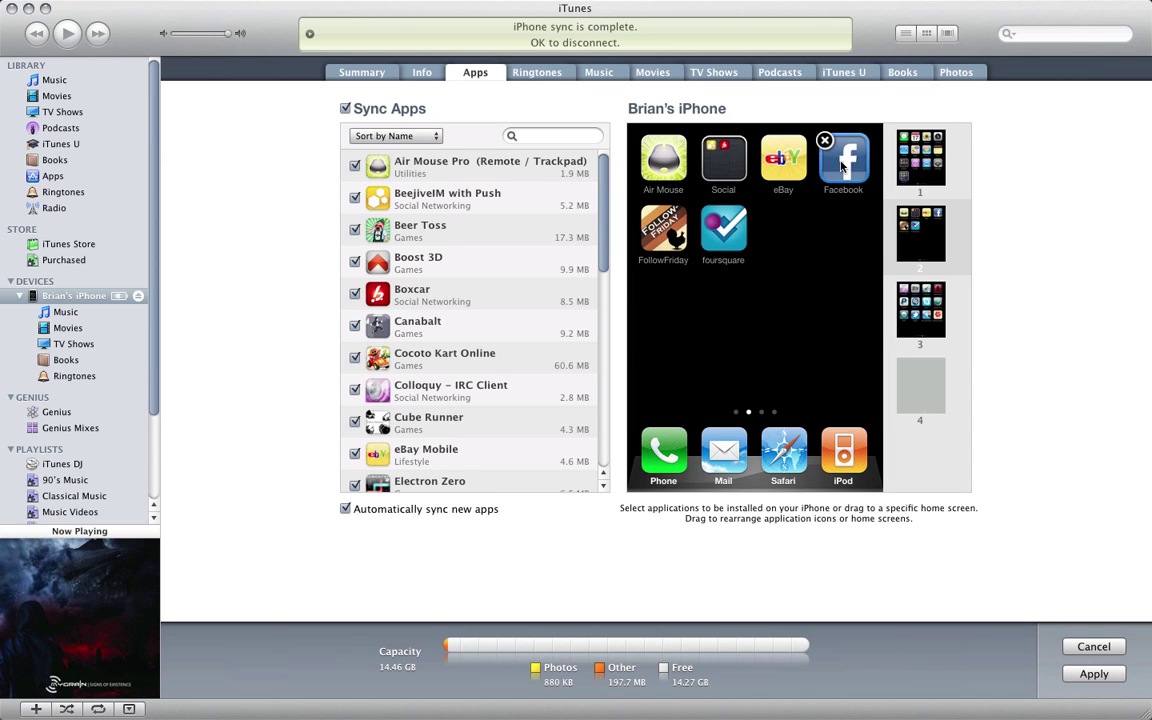
# - Add Facebook and foursquare to the Social folder on home screen 2
pyautogui.moveTo(843, 166); pyautogui.dragTo(724, 166)
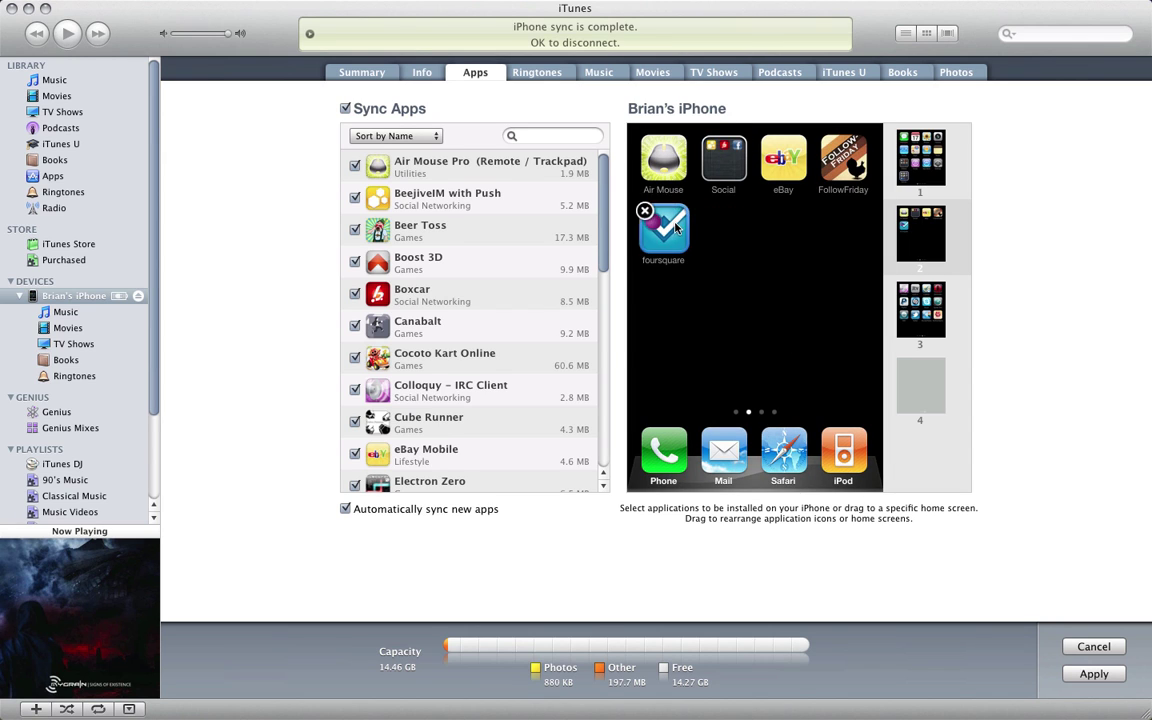
pyautogui.moveTo(663, 228); pyautogui.dragTo(724, 160)
pyautogui.click(928, 256)
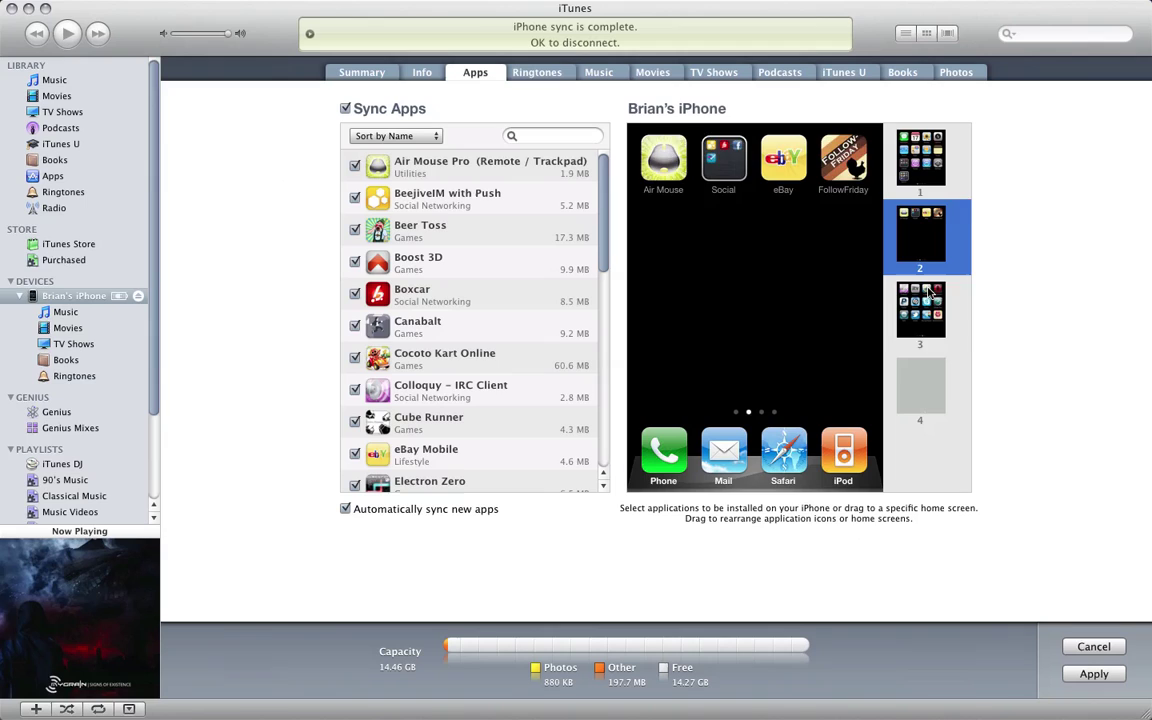
# - Move the Social folder from home screen 2 to home screen 3
pyautogui.click(920, 310)
pyautogui.click(951, 233)
pyautogui.moveTo(745, 184); pyautogui.dragTo(930, 308)
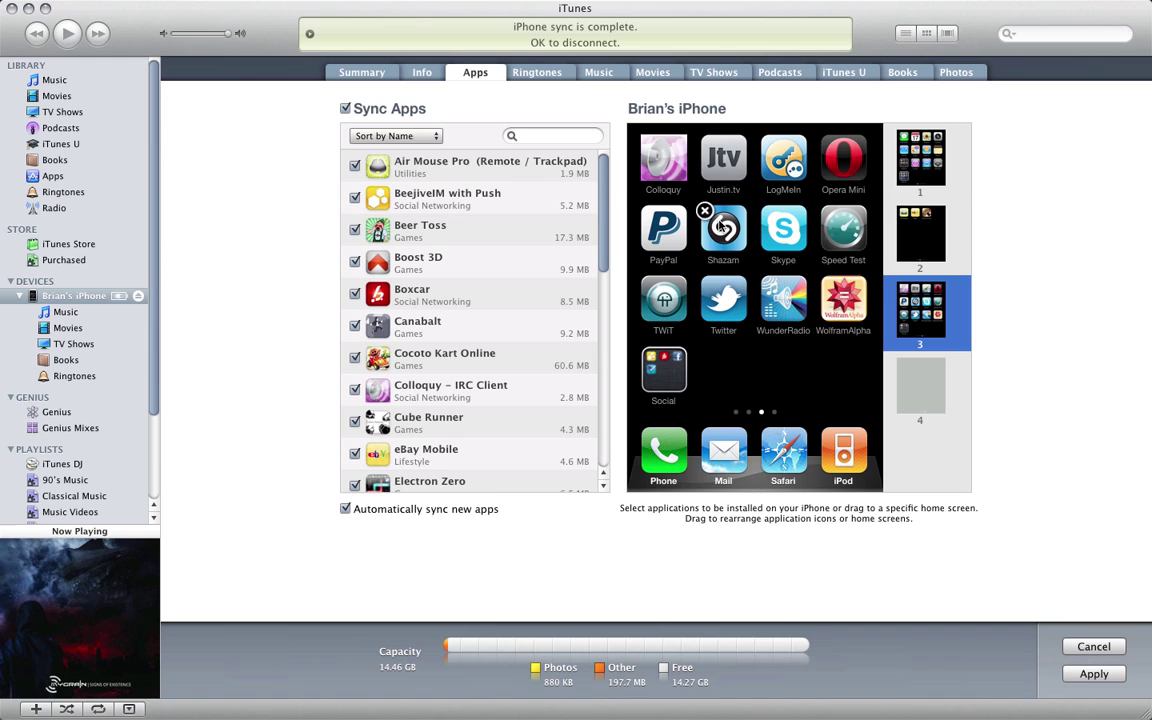
# - Place Colloquy in the Social folder, exclude Colloquy - IRC Client from the apps to sync, and close the folder
pyautogui.moveTo(785, 152)
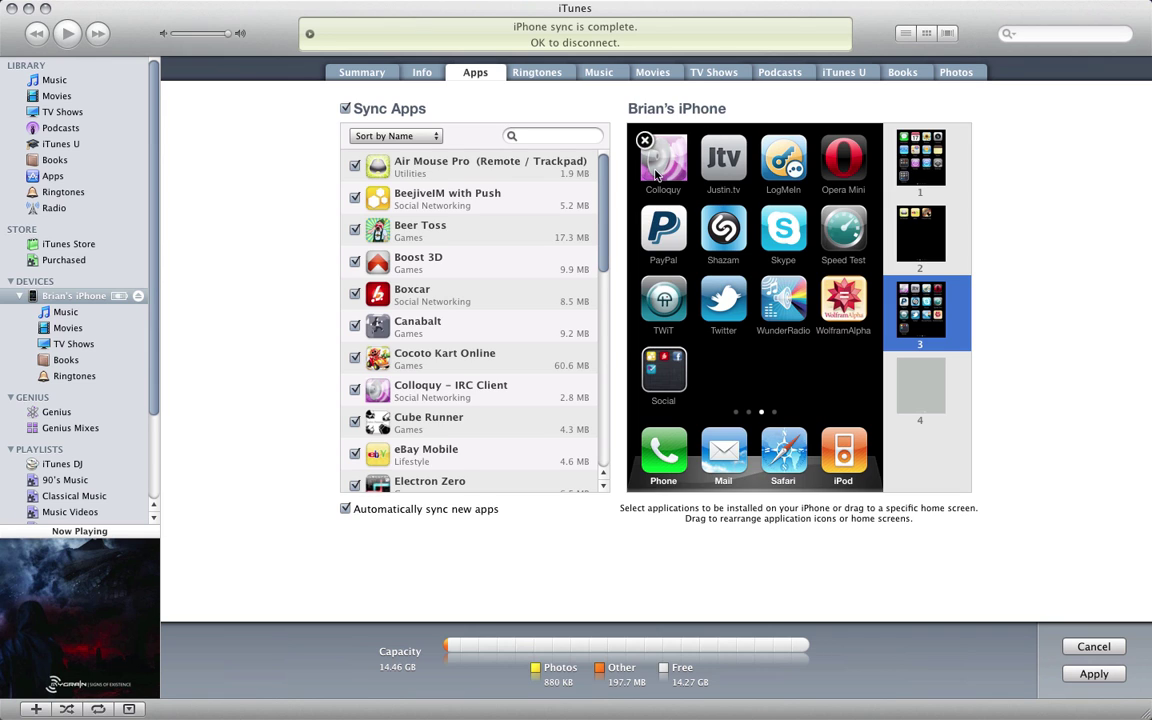
pyautogui.moveTo(654, 170); pyautogui.dragTo(768, 284)
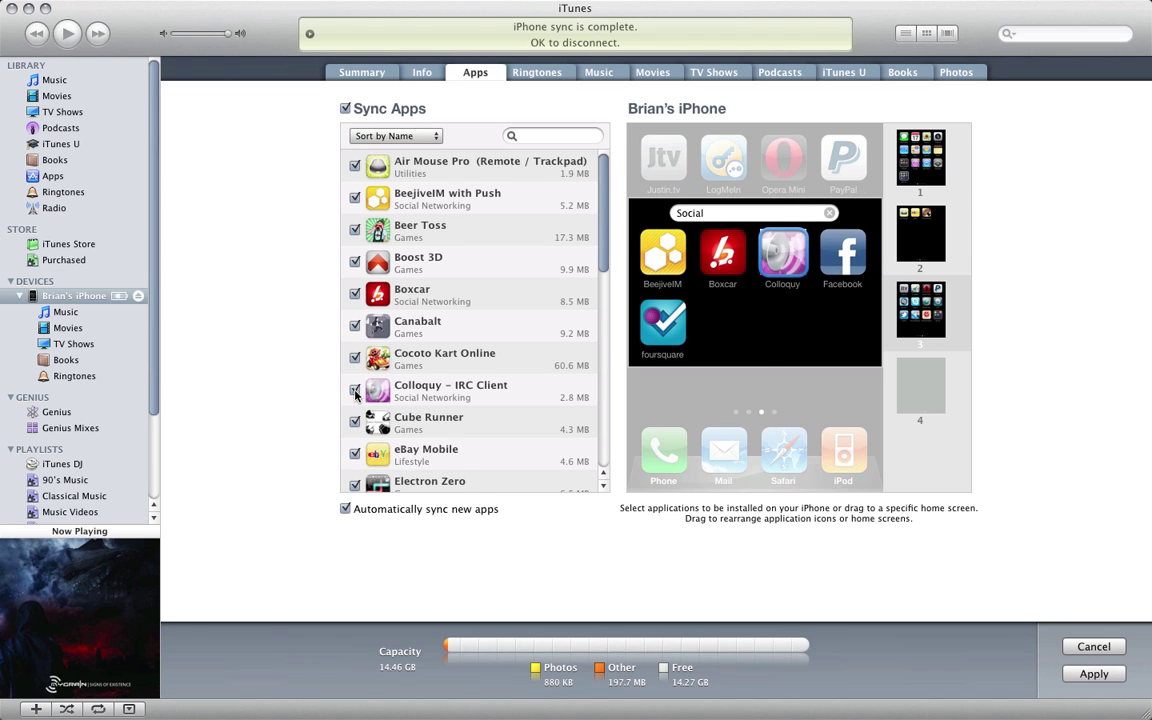
pyautogui.click(355, 391)
pyautogui.click(766, 386)
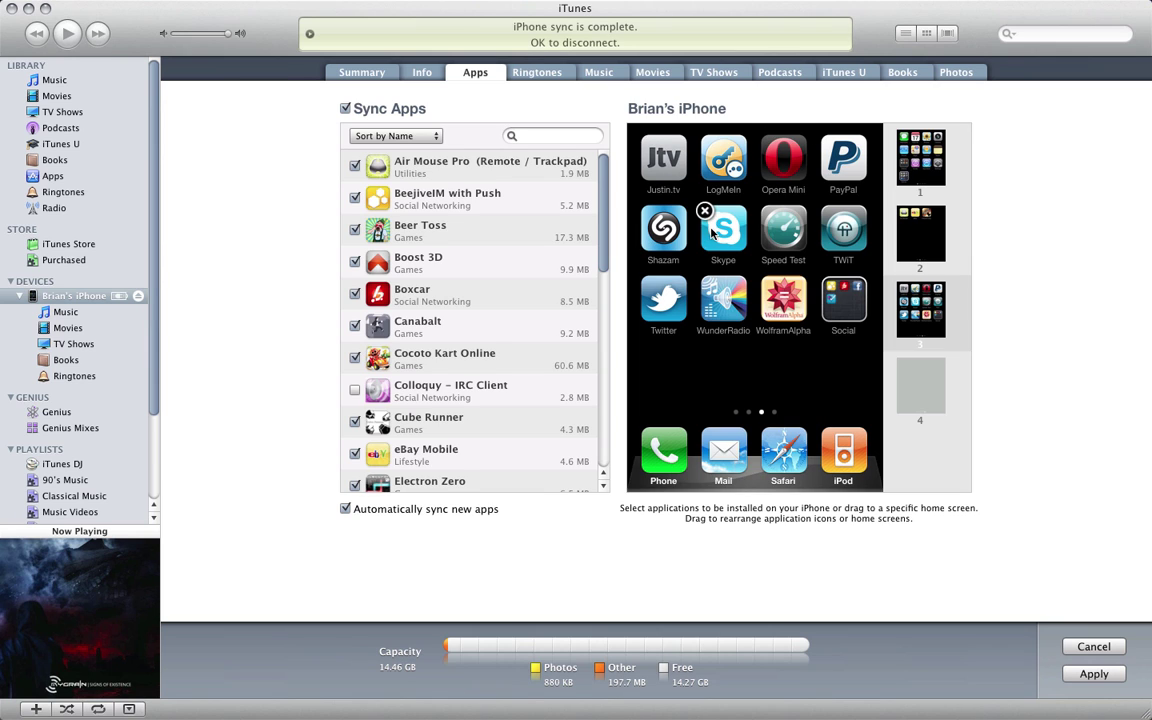
# - Add Skype and Twitter to the Social folder on home screen 3
pyautogui.click(705, 212)
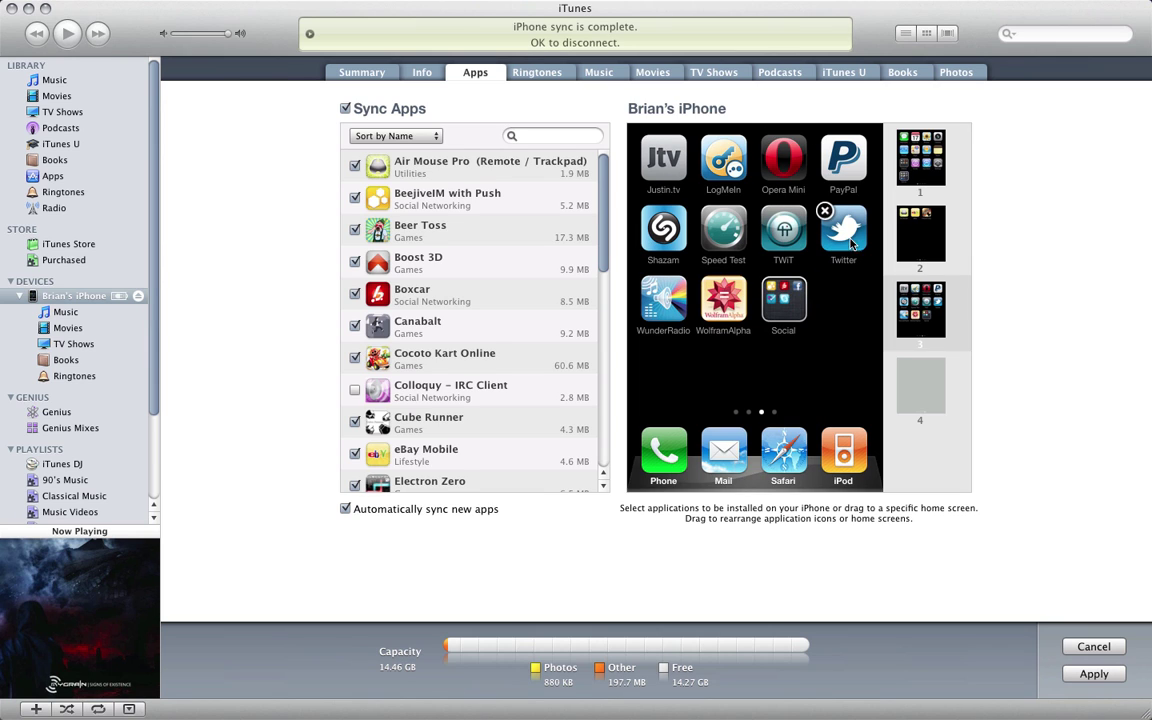
pyautogui.click(825, 211)
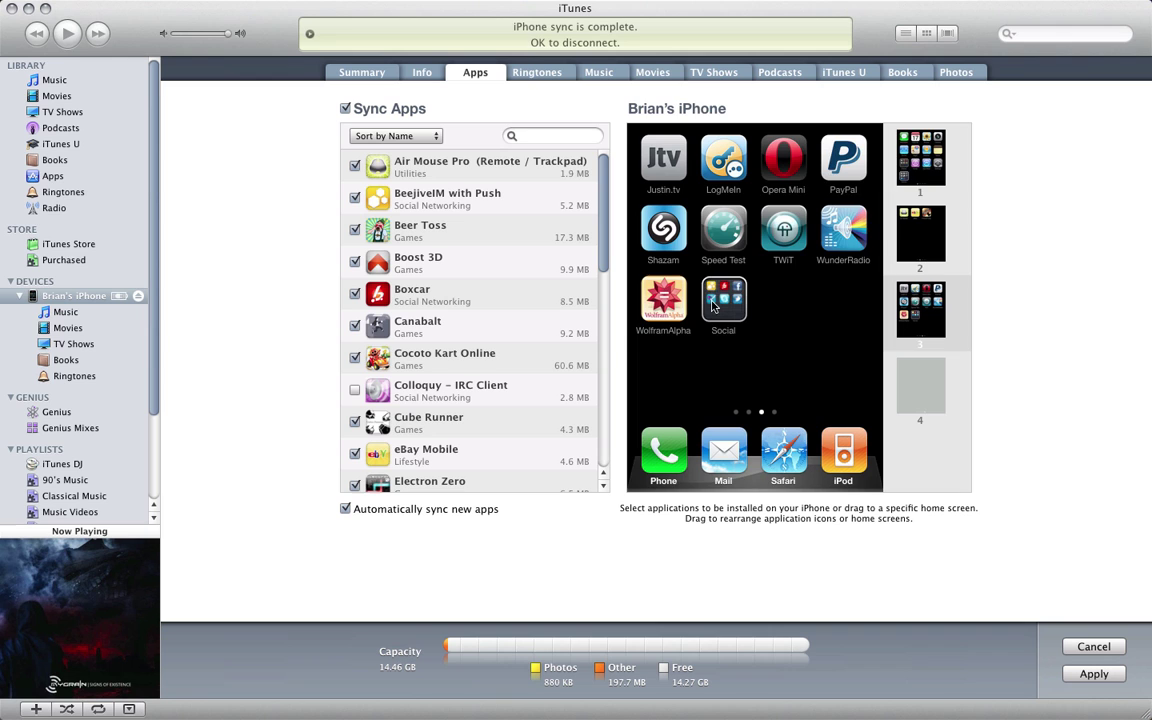
# - Move the Social folder from home screen 3 to home screen 1, beside the Games folder
pyautogui.moveTo(713, 307); pyautogui.dragTo(668, 390)
pyautogui.click(940, 258)
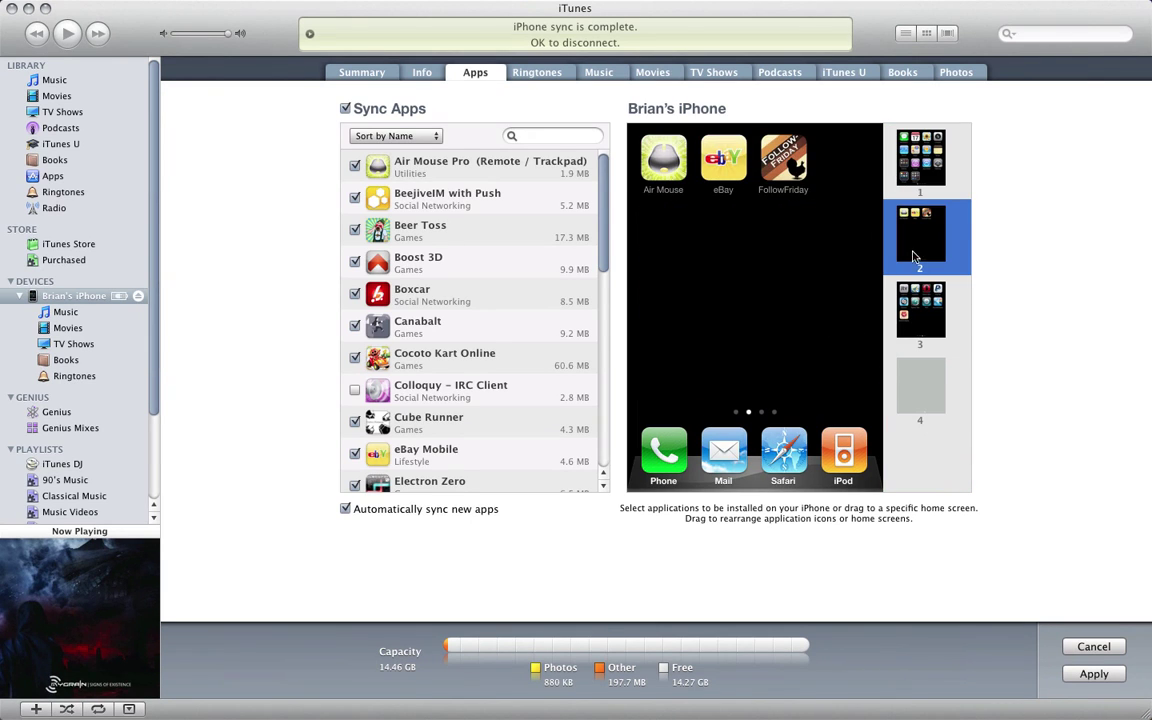
pyautogui.click(924, 297)
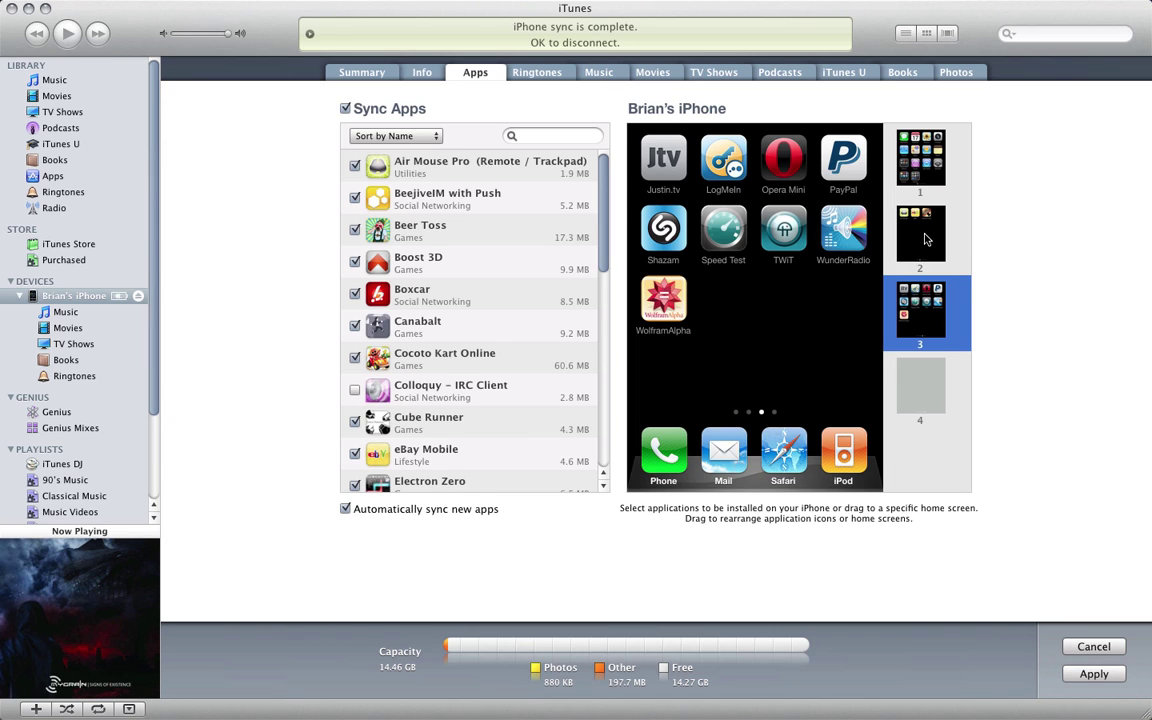
# - Combine eBay and Air Mouse on home screen 2 into a new folder named Others and close it
pyautogui.click(925, 239)
pyautogui.click(722, 172)
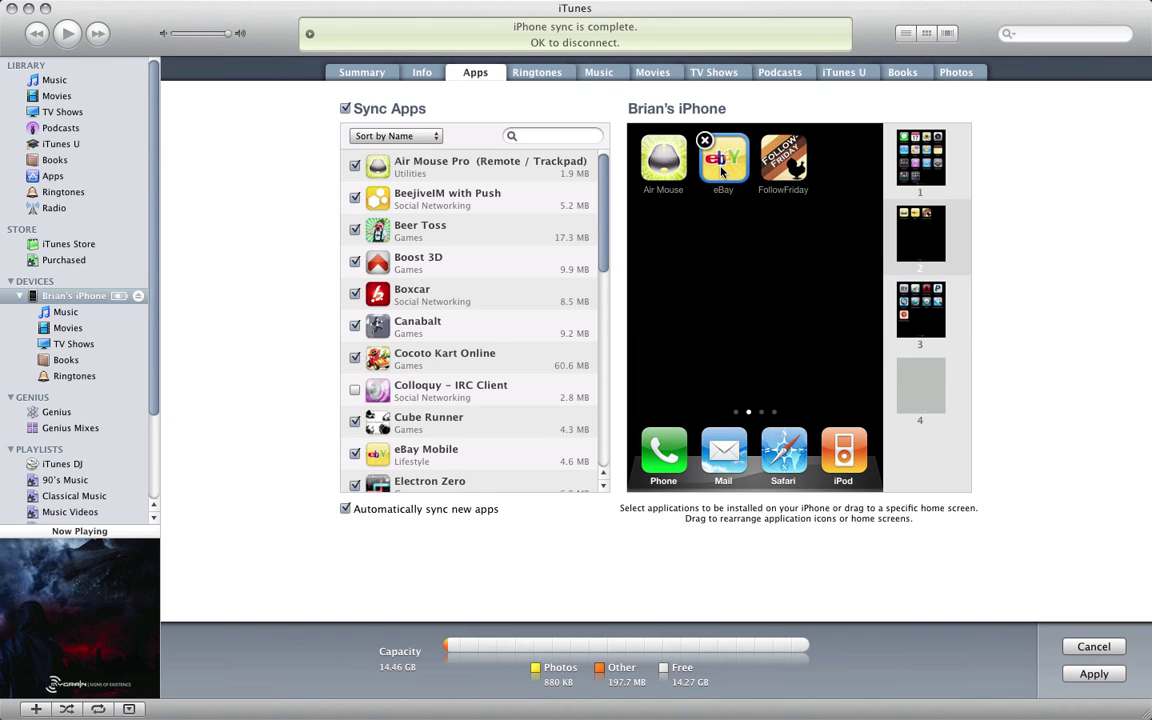
pyautogui.moveTo(720, 172); pyautogui.dragTo(663, 160)
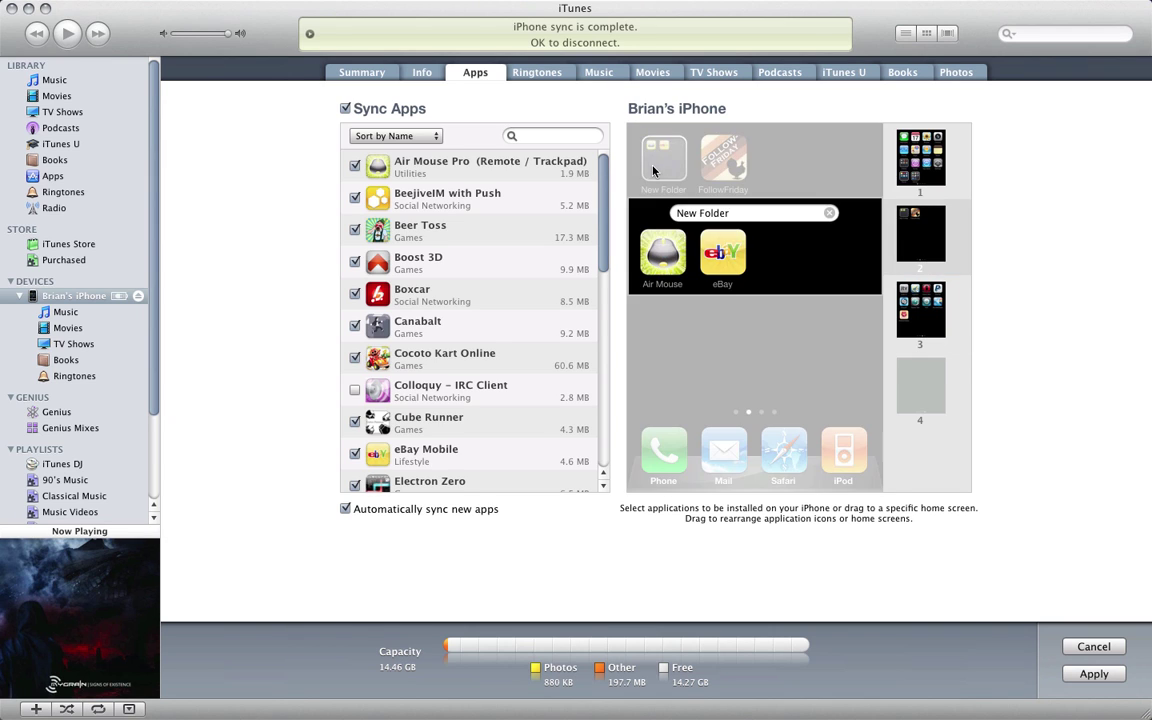
pyautogui.click(829, 213)
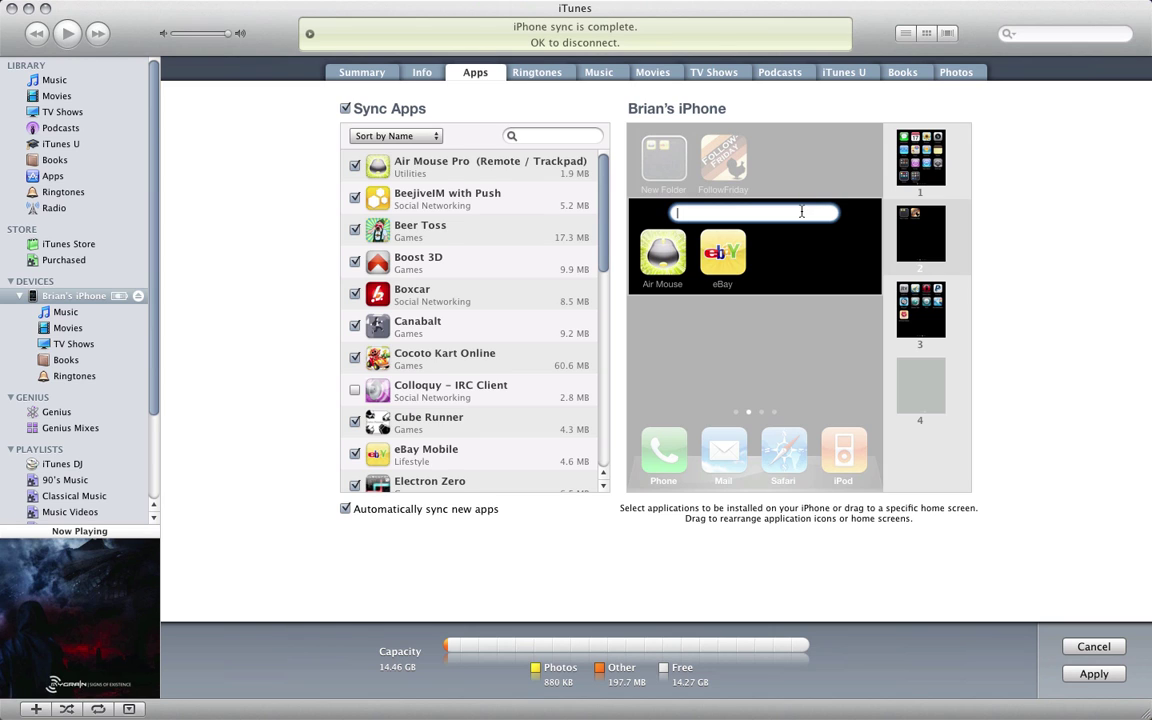
pyautogui.write('Others')
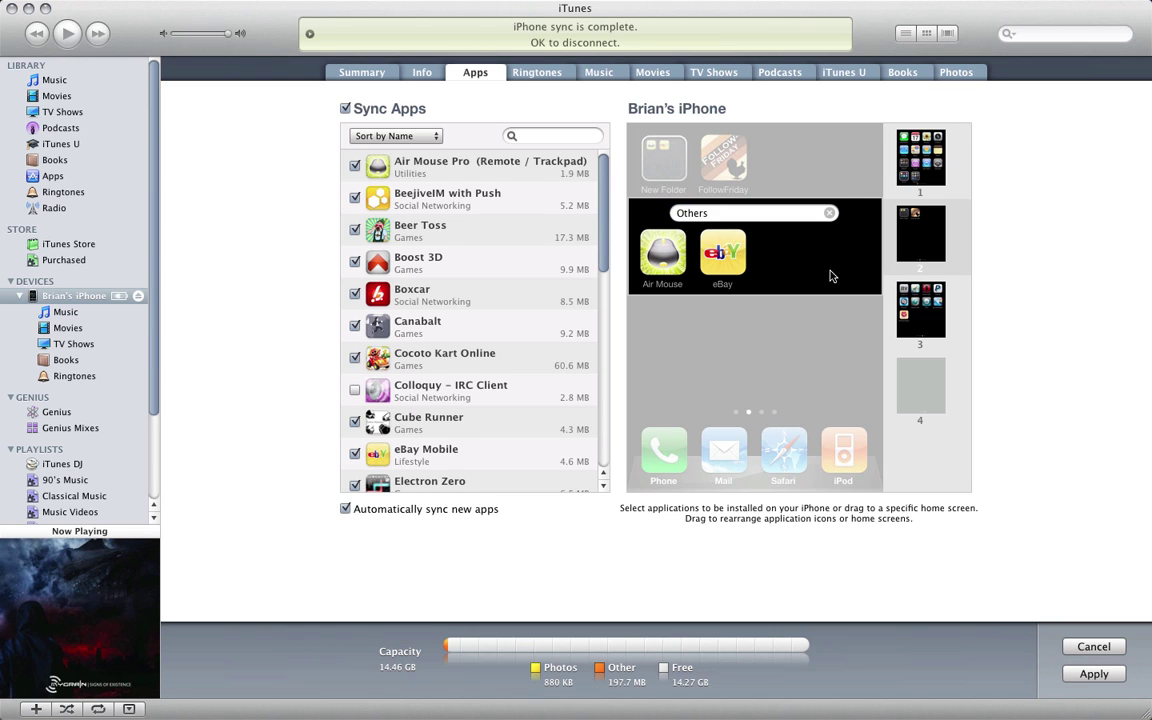
pyautogui.click(808, 349)
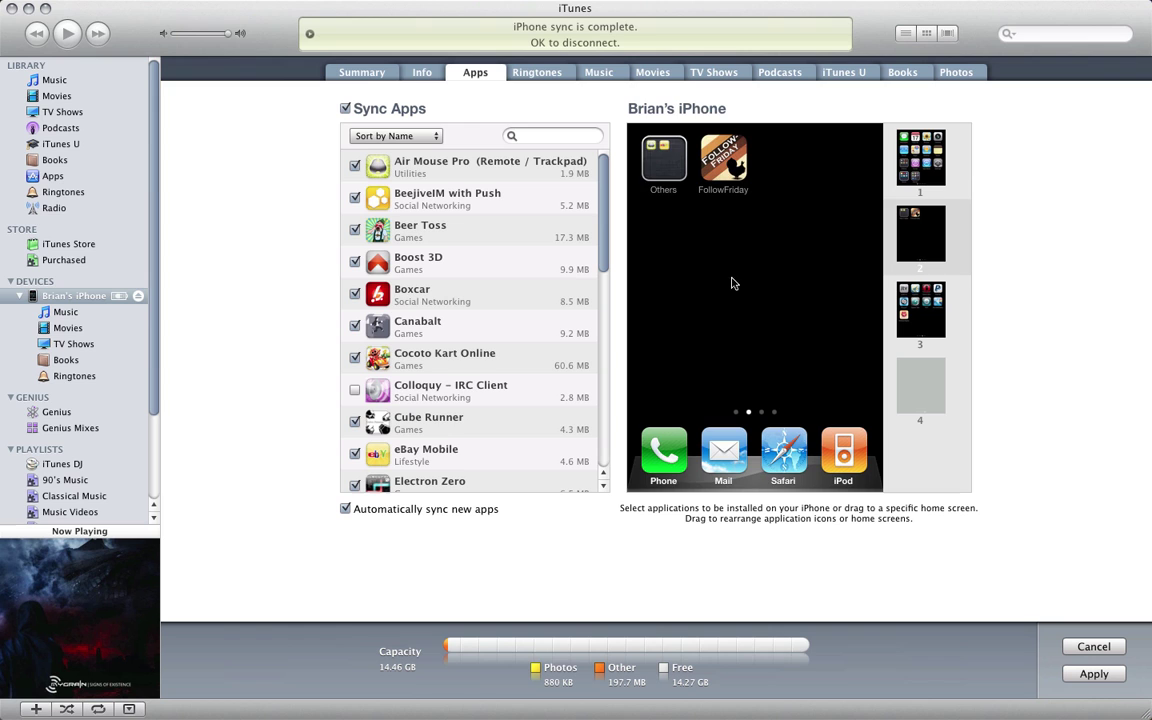
# - Move FollowFriday from home screen 2 into the Social folder on home screen 1 and return to home screen 2
pyautogui.moveTo(723, 160); pyautogui.dragTo(768, 254)
pyautogui.click(831, 406)
pyautogui.click(920, 233)
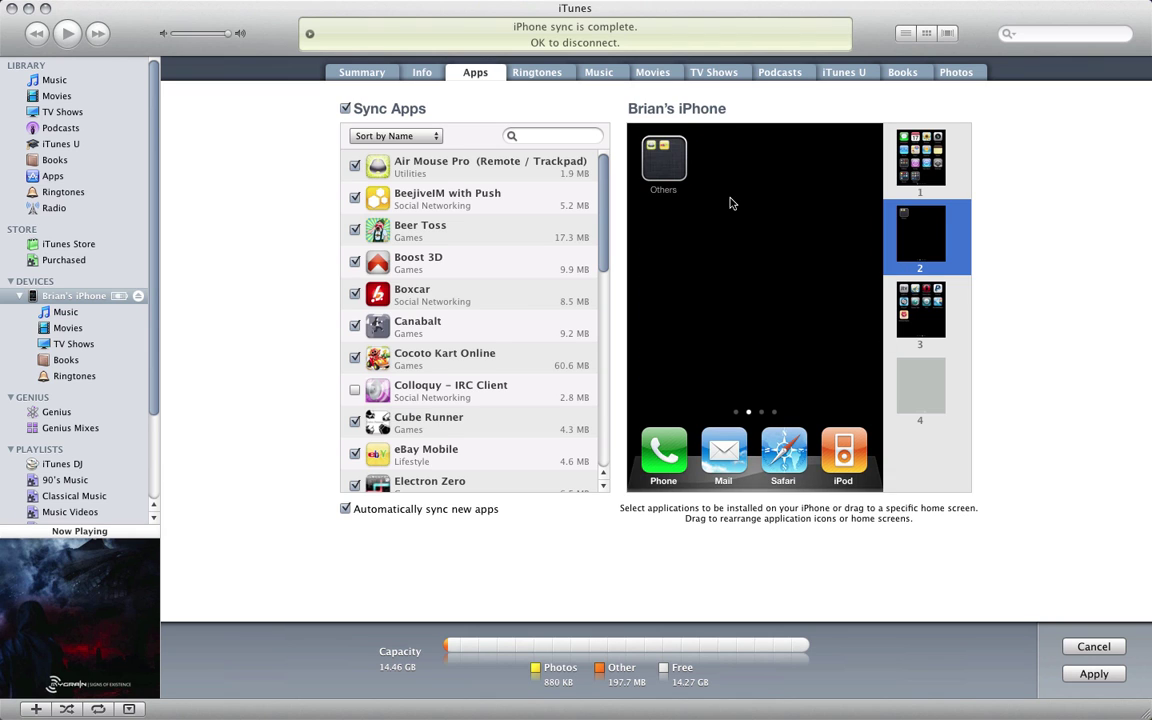
# - Move the Others folder to home screen 3 and add Justin.tv, LogMeIn, Opera Mini, PayPal and Shazam to it
pyautogui.click(658, 172)
pyautogui.moveTo(658, 172); pyautogui.dragTo(897, 317)
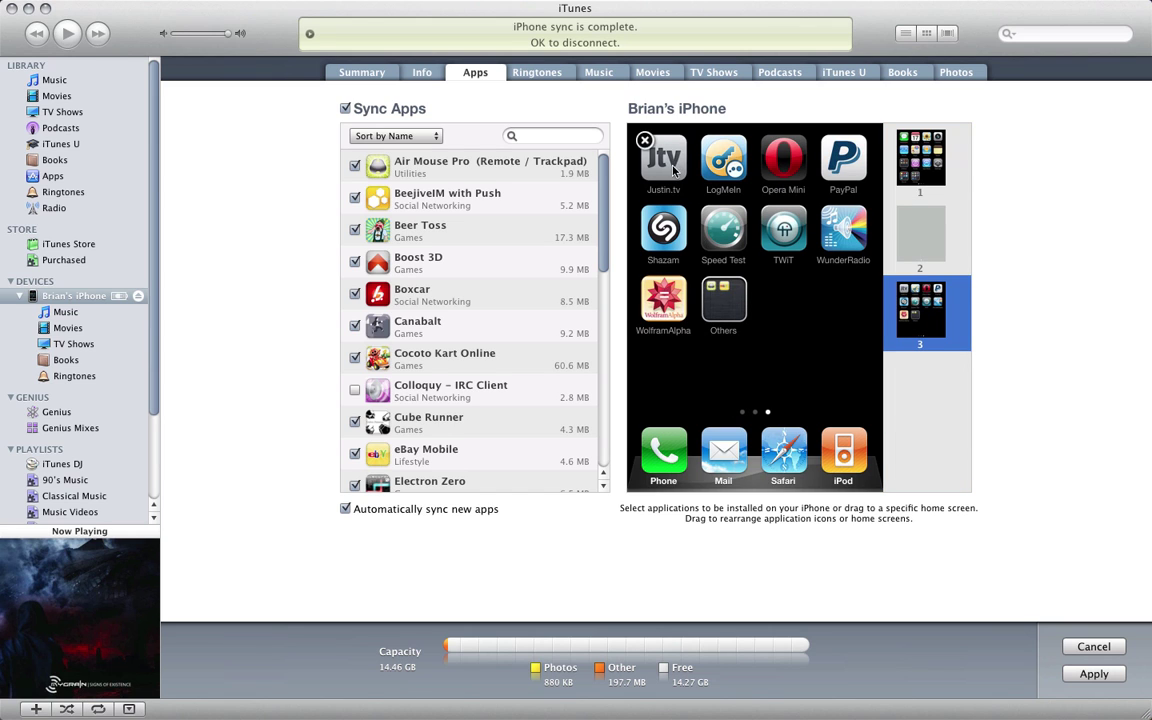
pyautogui.moveTo(652, 148); pyautogui.dragTo(843, 232)
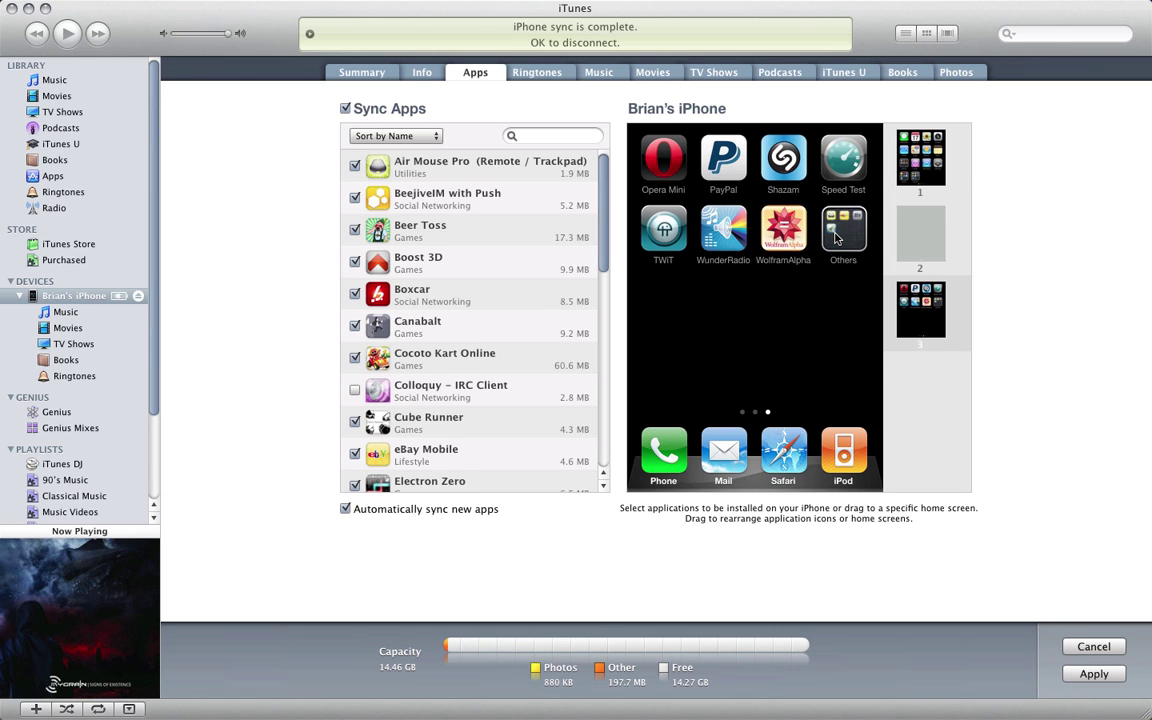
pyautogui.moveTo(653, 163); pyautogui.dragTo(723, 228)
pyautogui.moveTo(668, 172); pyautogui.dragTo(716, 244)
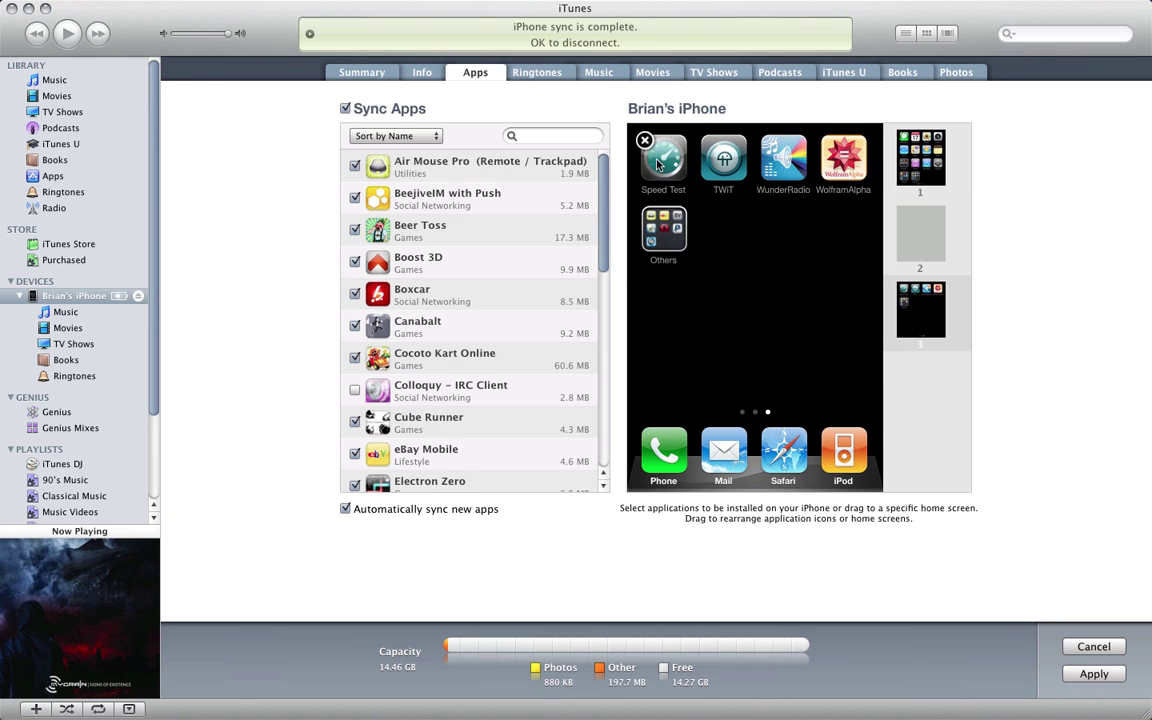
# - Add Speed Test, TWiT, WunderRadio and WolframAlpha to the Others folder and move the folder to home screen 1, beside Games
pyautogui.moveTo(657, 165); pyautogui.dragTo(663, 226)
pyautogui.moveTo(668, 175); pyautogui.dragTo(783, 157)
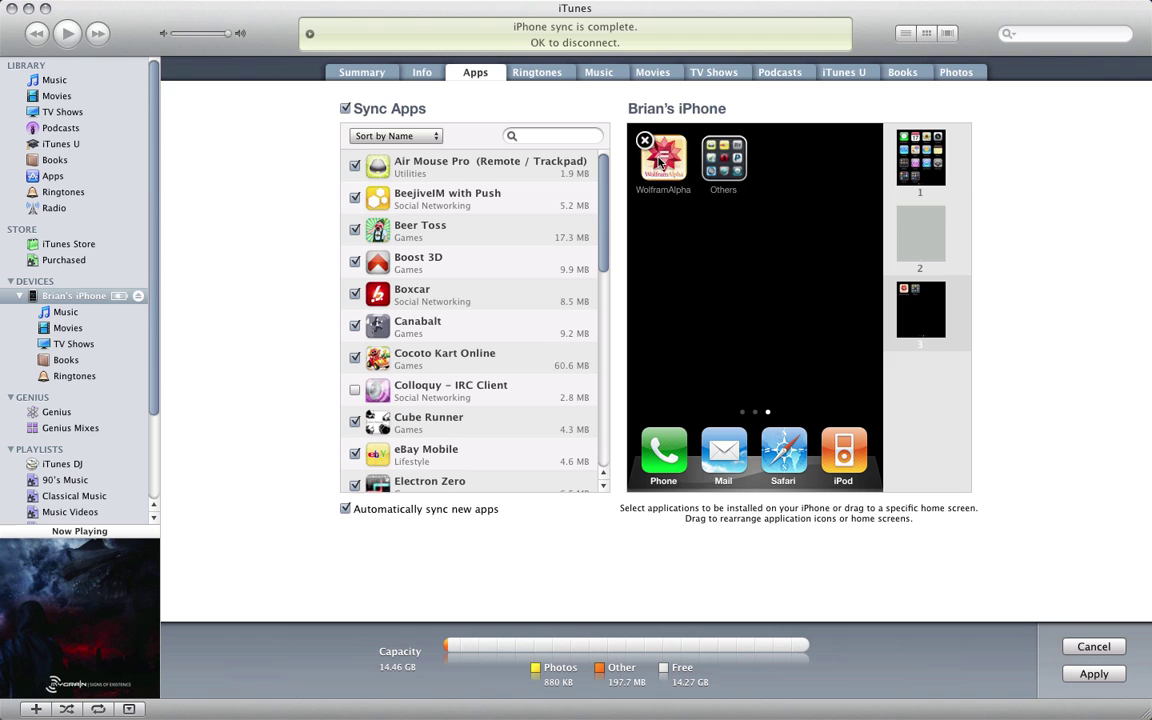
pyautogui.moveTo(659, 163); pyautogui.dragTo(815, 385)
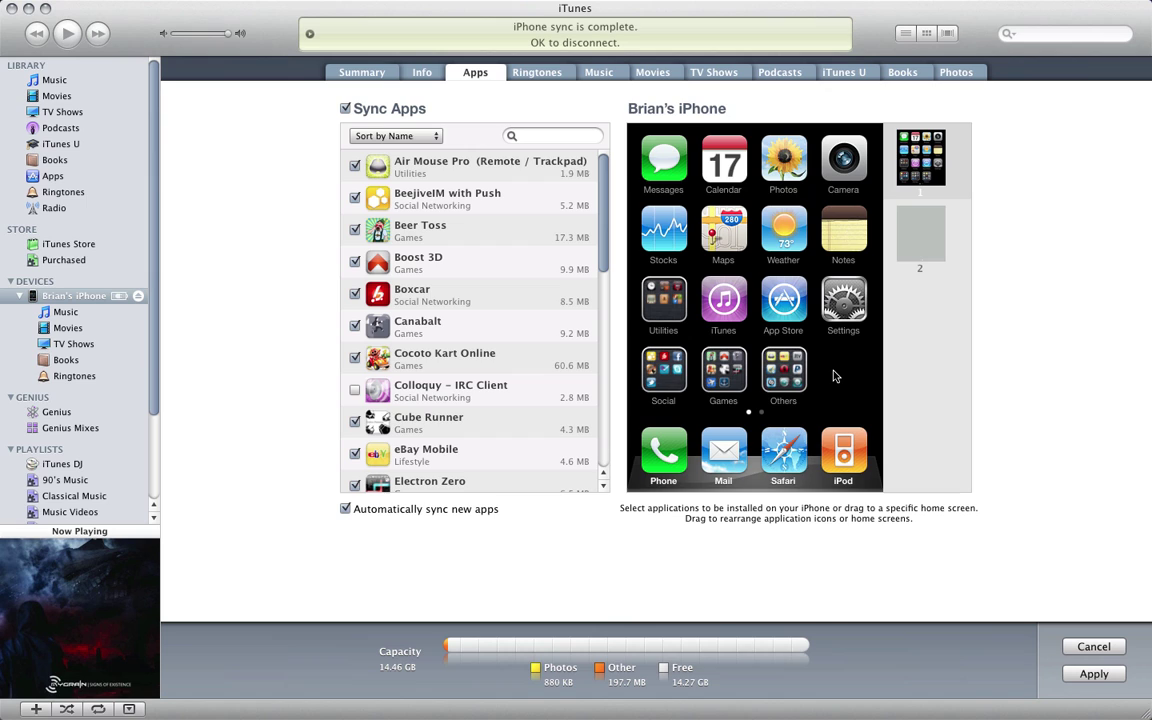